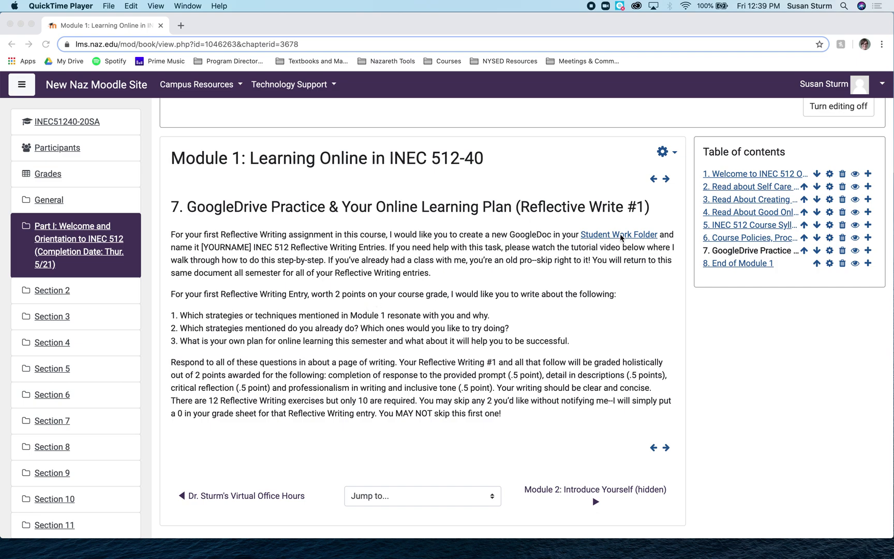
# Open the Student Work Folder link from the Reflective Write #1 instructions and enter the student's own INEC 512 work folder
pyautogui.click(620, 248)
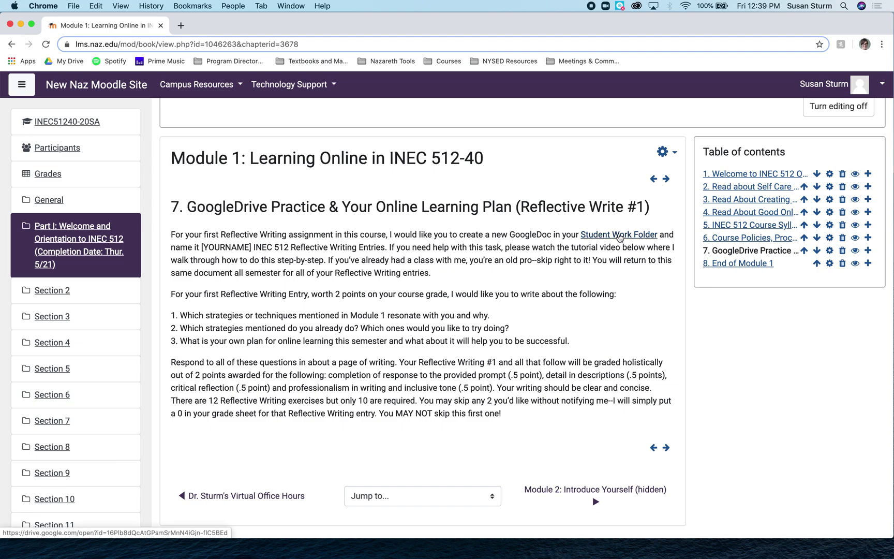
pyautogui.click(619, 237)
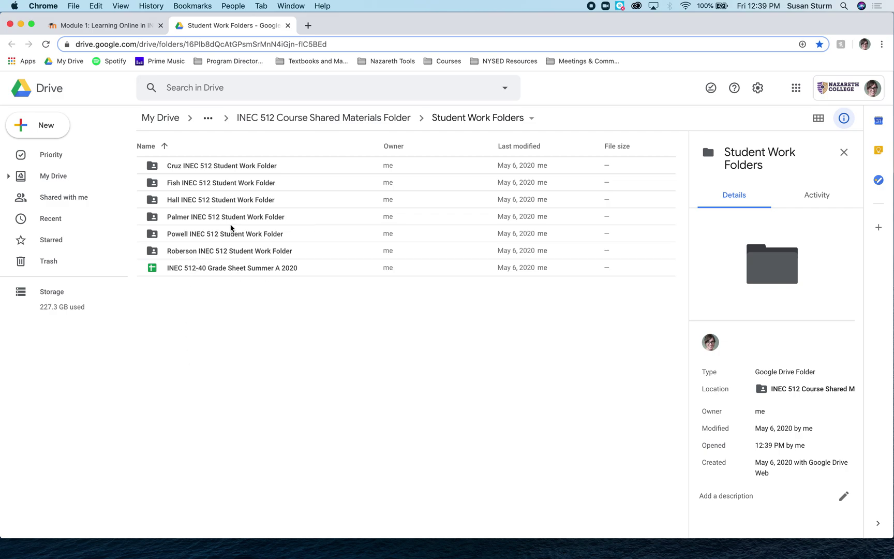
pyautogui.doubleClick(204, 216)
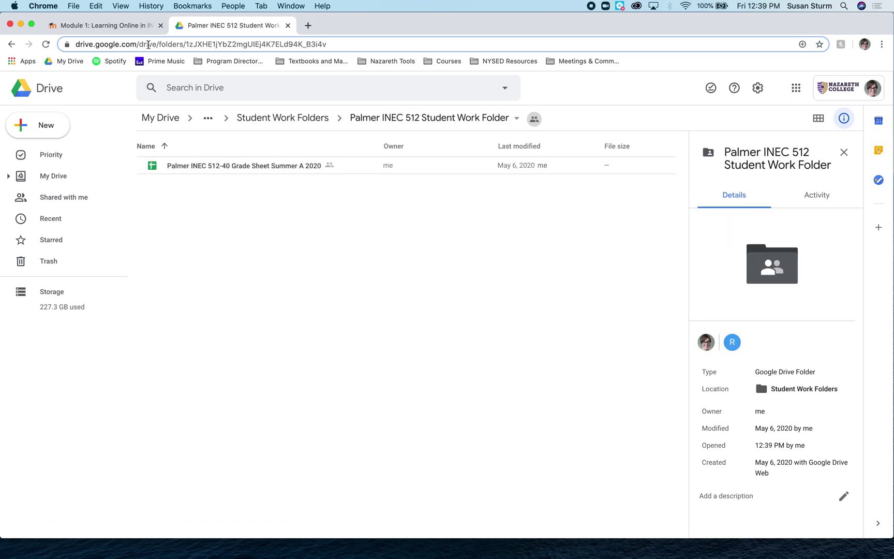
pyautogui.click(118, 27)
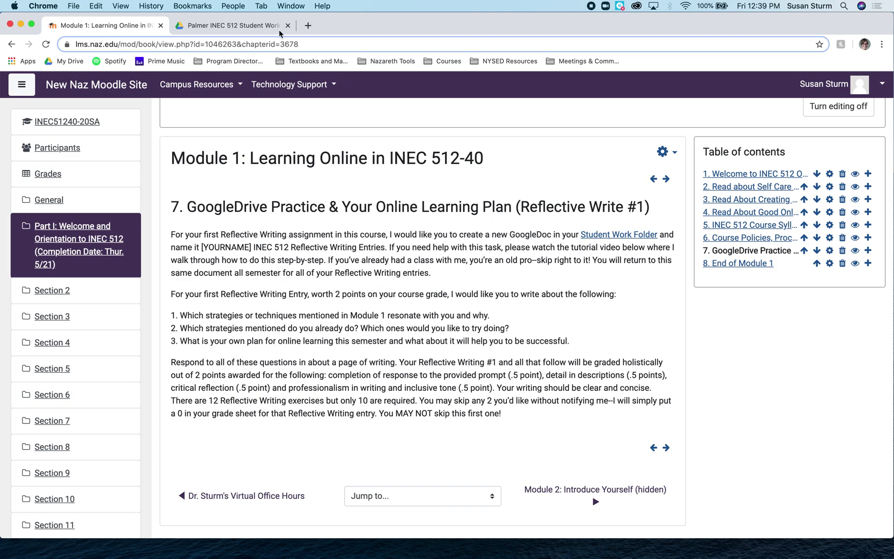
pyautogui.click(247, 27)
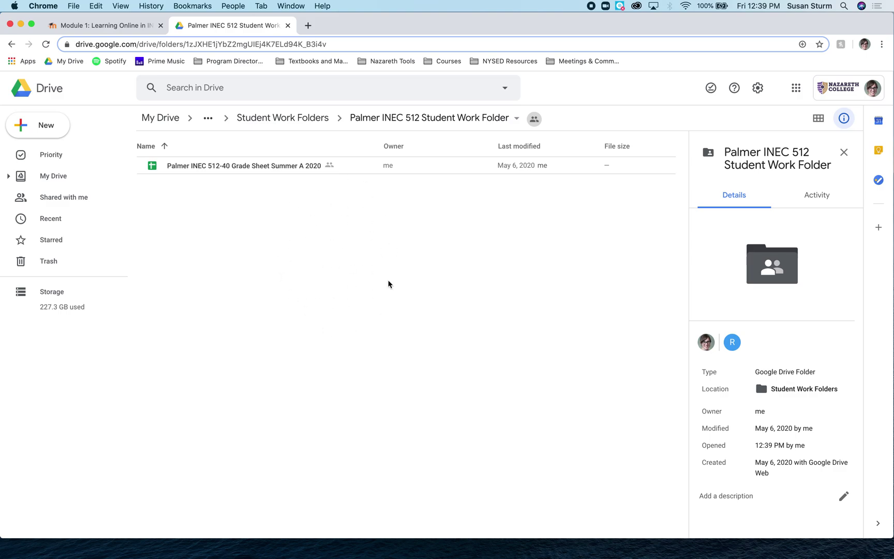
pyautogui.rightClick(341, 275)
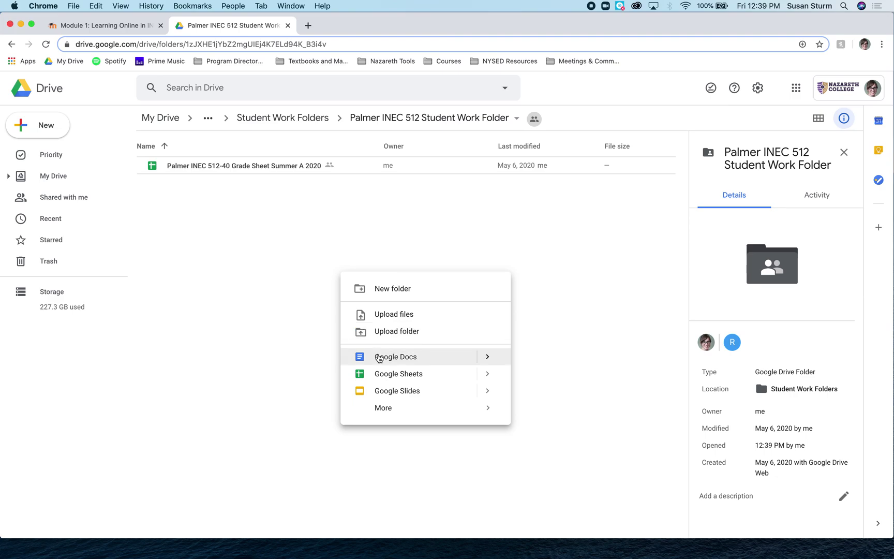
pyautogui.click(403, 357)
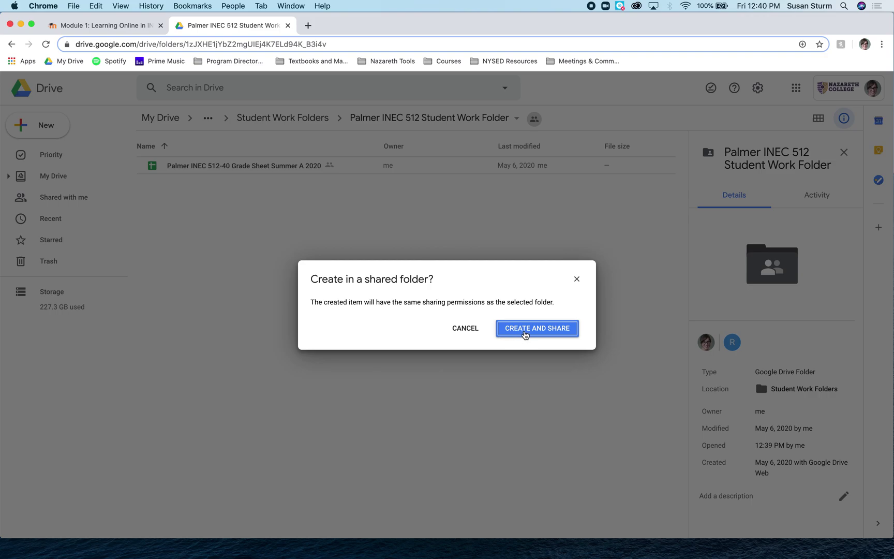
pyautogui.click(576, 278)
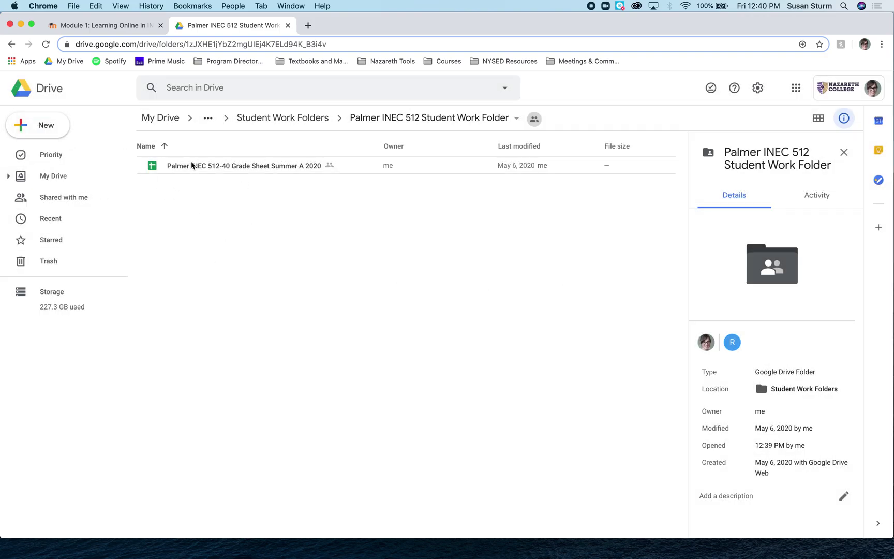
pyautogui.click(46, 126)
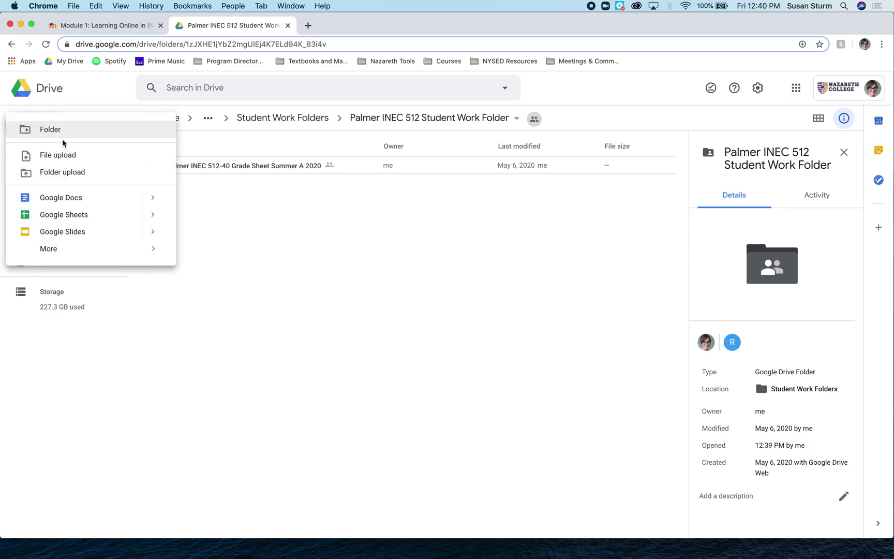
pyautogui.click(239, 327)
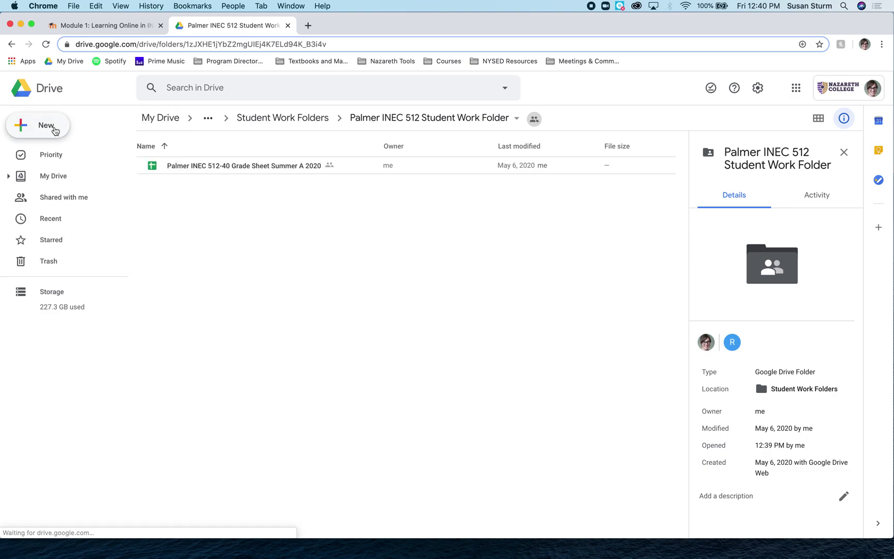
# Create a new blank Google Docs document in the student's work folder, sharing it with the folder's permissions
pyautogui.click(53, 131)
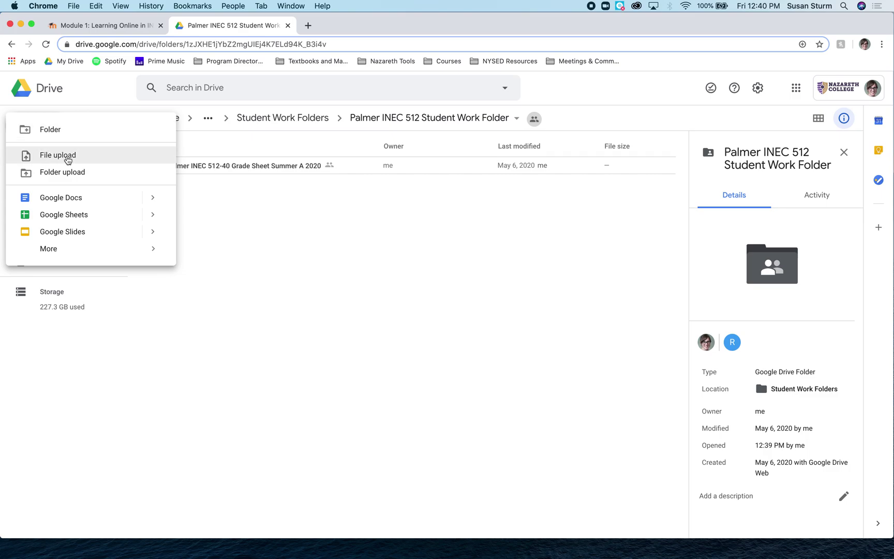
pyautogui.click(78, 201)
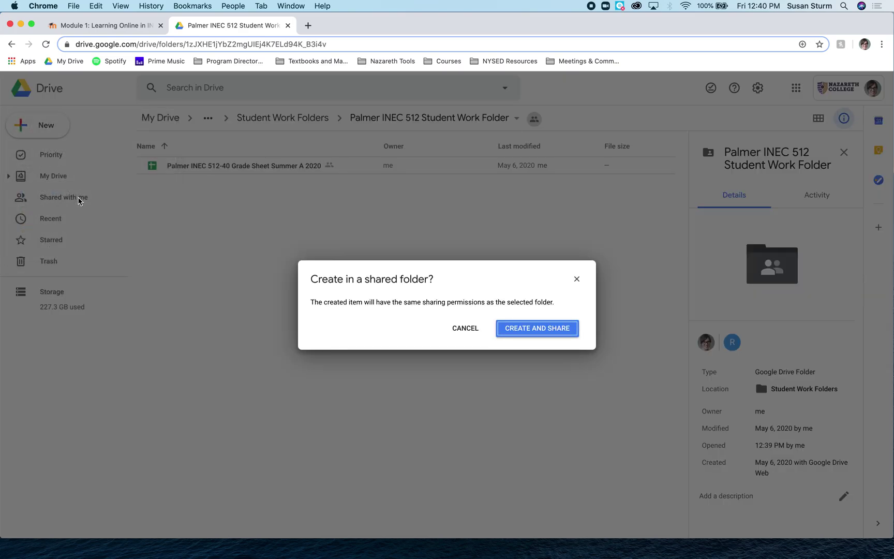
pyautogui.click(538, 333)
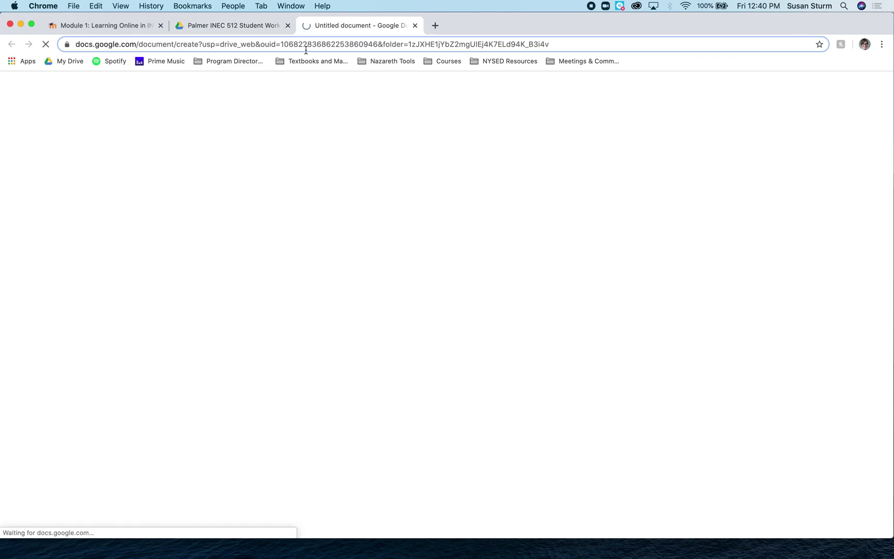
pyautogui.click(238, 26)
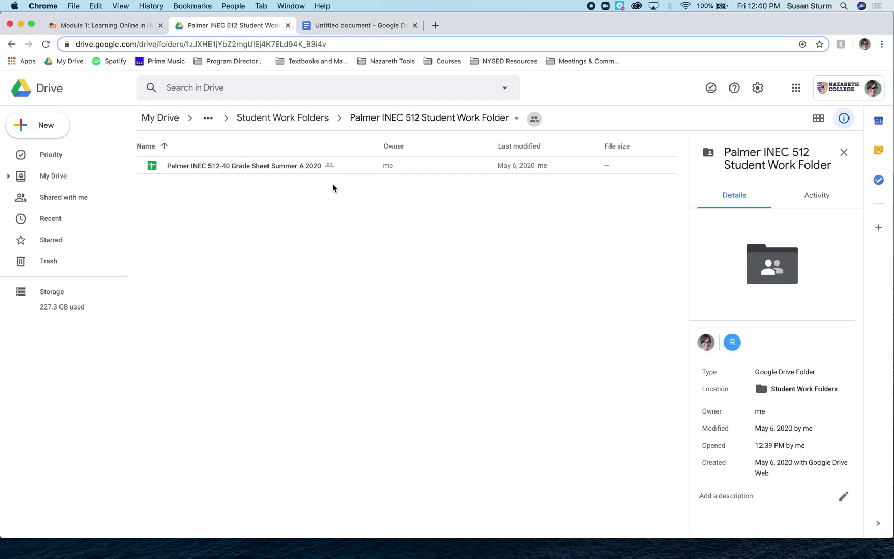
pyautogui.click(336, 29)
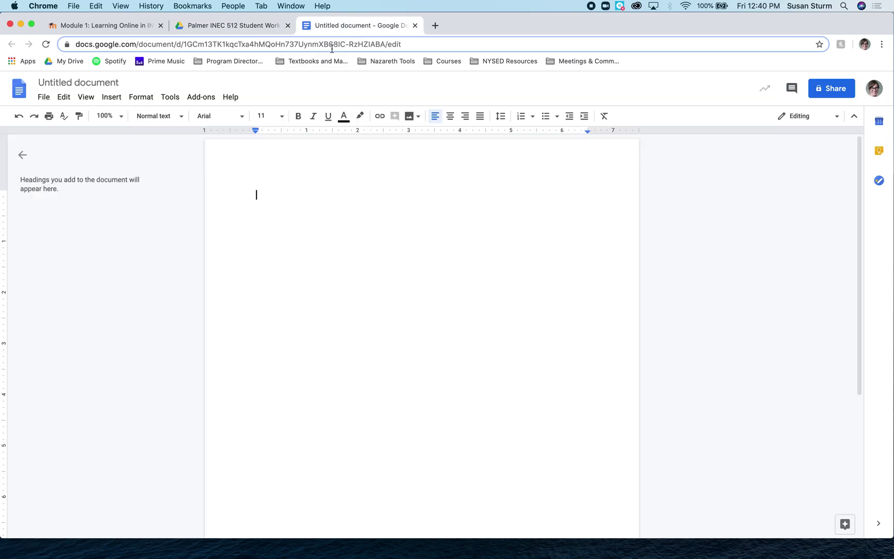
# Rename the untitled document with the student's surname followed by "INEC 512 Reflective Writing Entries"
pyautogui.click(100, 83)
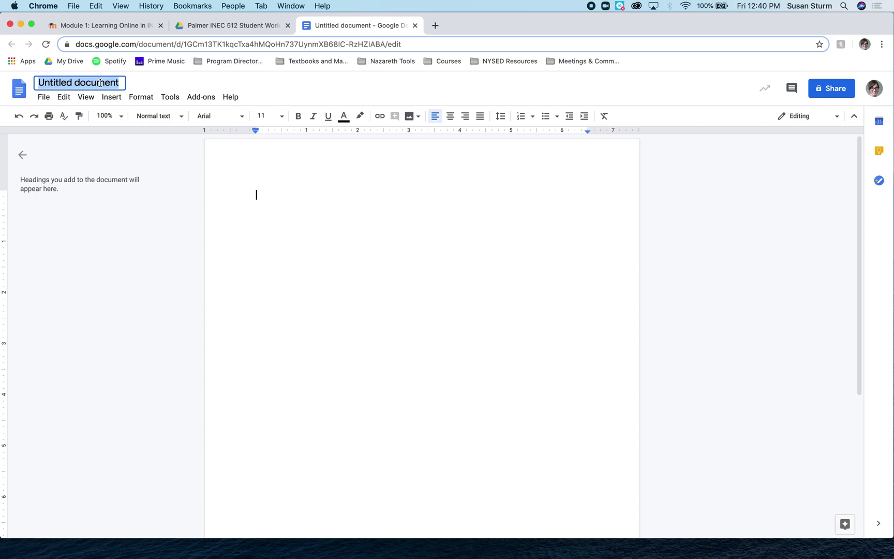
pyautogui.write('Palmer INEC 512 ')
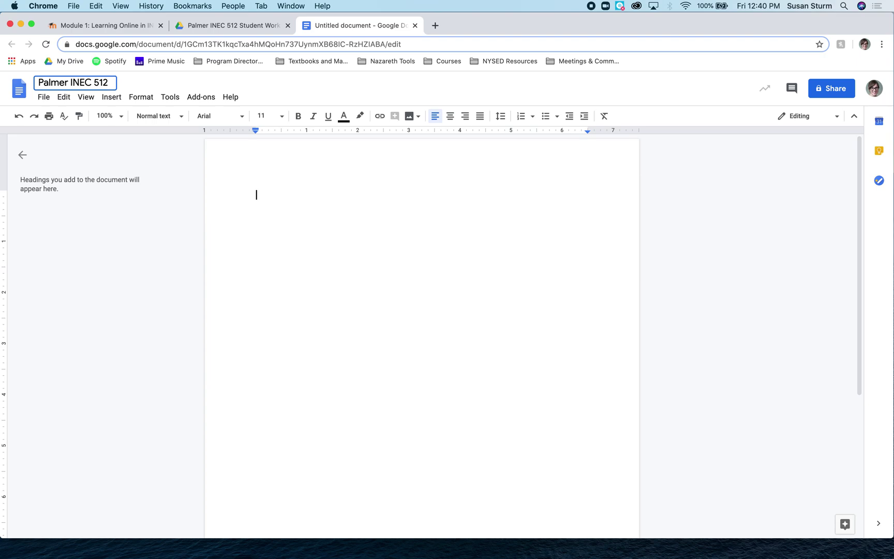
pyautogui.write('Reflective Writing ')
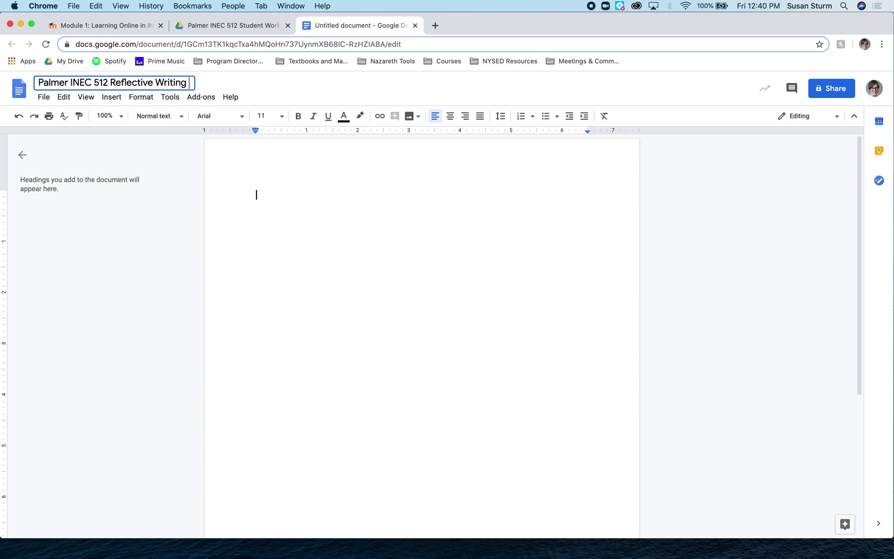
pyautogui.write('Entries')
pyautogui.press('Return')
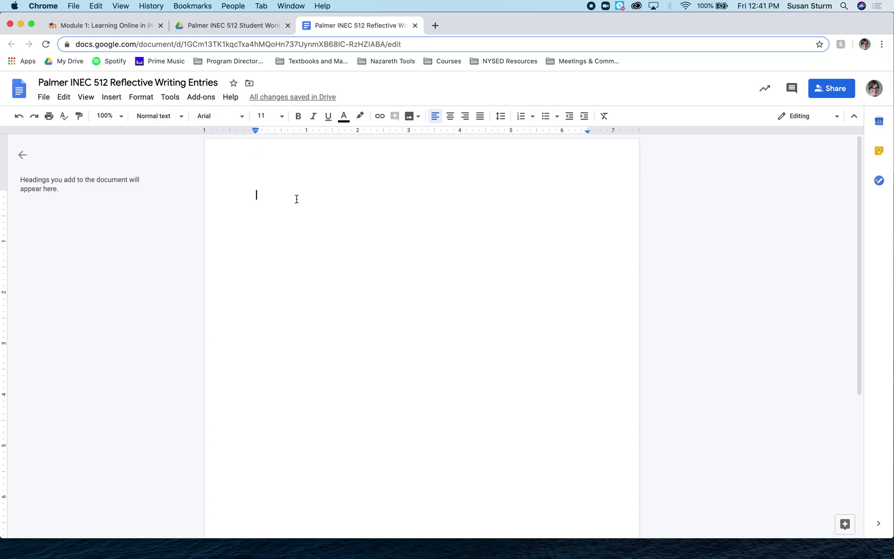
# Copy the three numbered Reflective Write #1 questions from the Module 1 page in Moodle
pyautogui.click(131, 28)
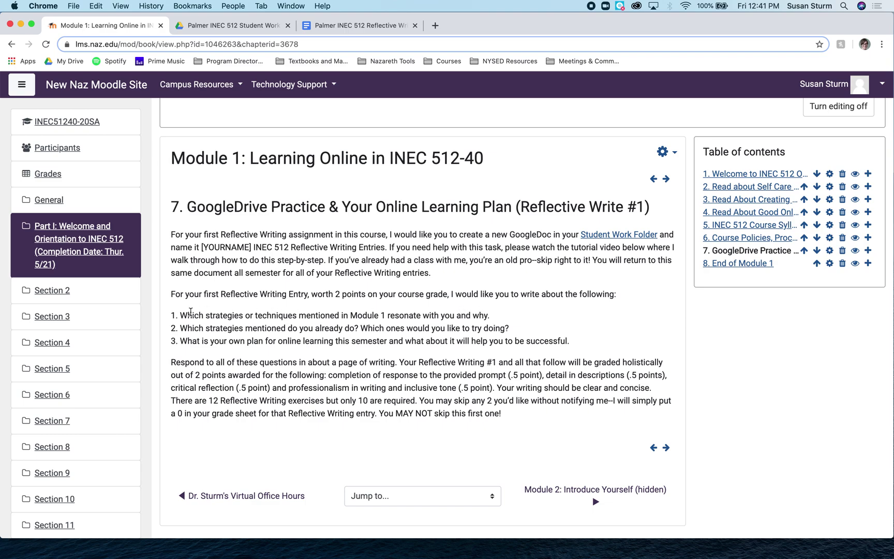
pyautogui.moveTo(172, 317); pyautogui.dragTo(581, 345)
pyautogui.press('super+c')
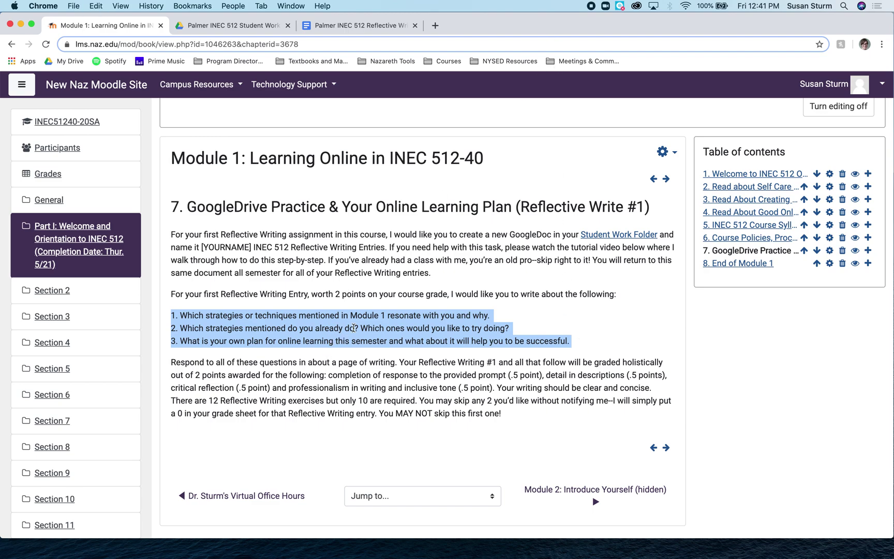
pyautogui.rightClick(346, 329)
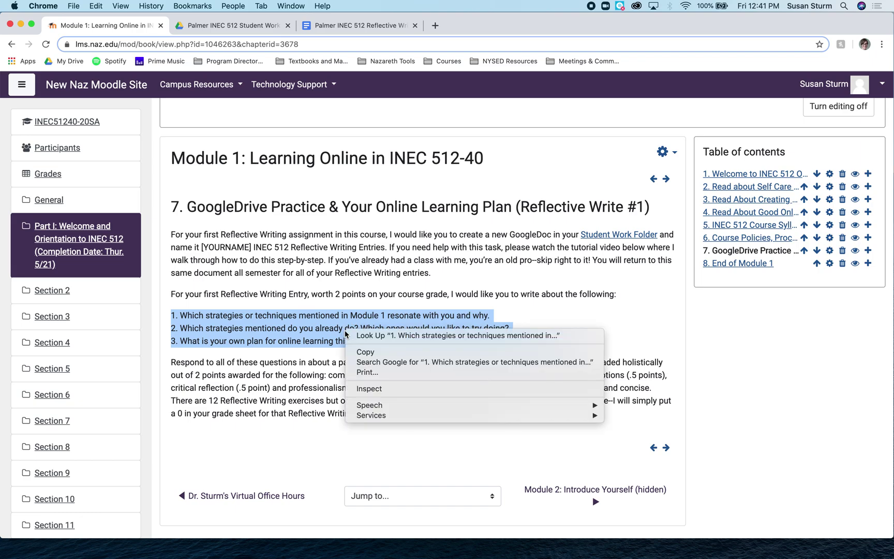
pyautogui.click(364, 352)
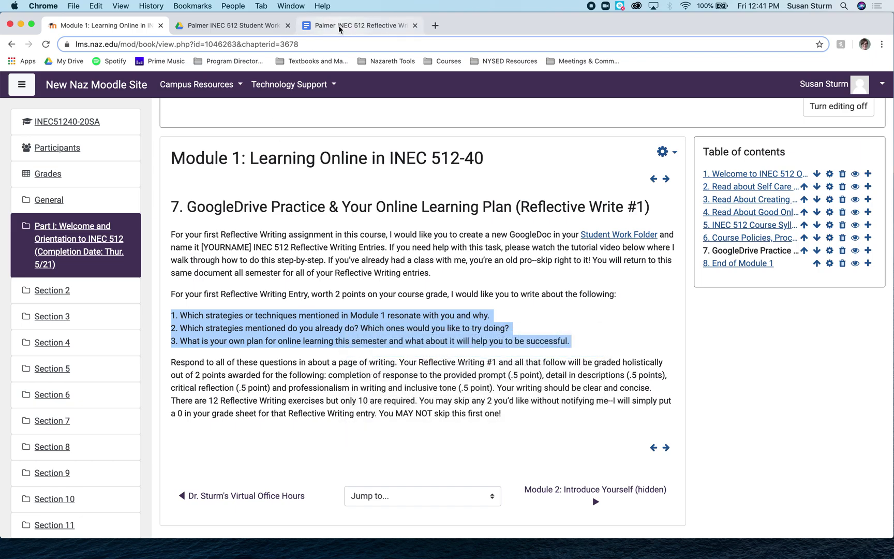
# Head the new document with "Reflective Write #1" and "Module #1" on separate lines and paste the copied questions below
pyautogui.click(338, 27)
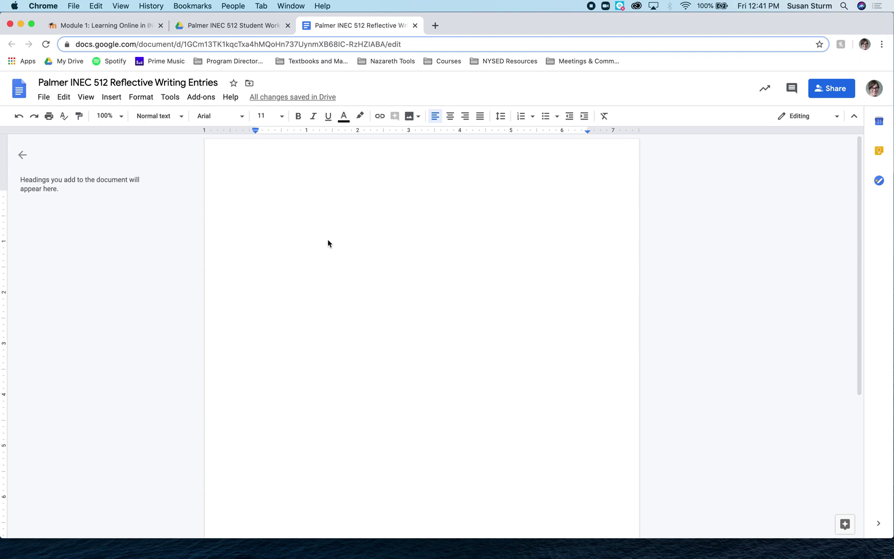
pyautogui.write('Reflective W')
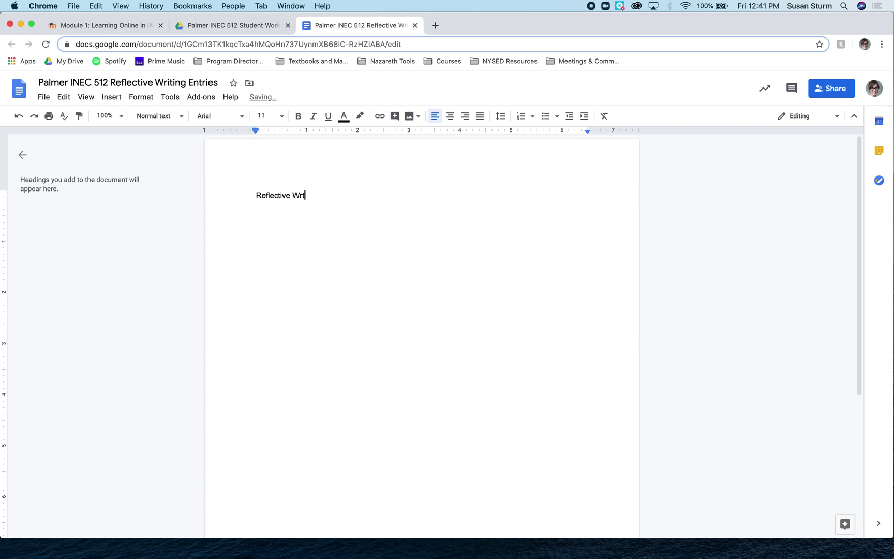
pyautogui.write('rite #1')
pyautogui.press('Return')
pyautogui.write('Module #1')
pyautogui.press('Return')
pyautogui.press('super+v')
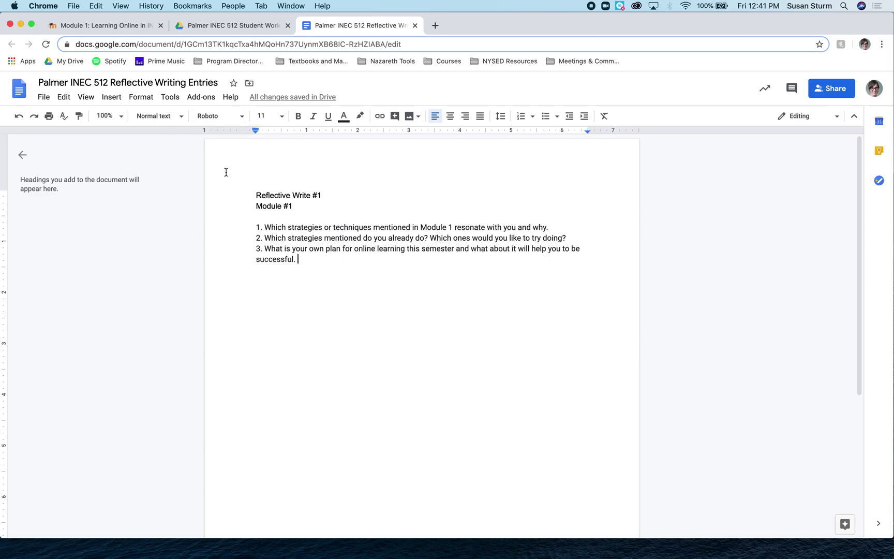
# Change the font of the three pasted questions to Arial
pyautogui.moveTo(300, 259); pyautogui.dragTo(246, 228)
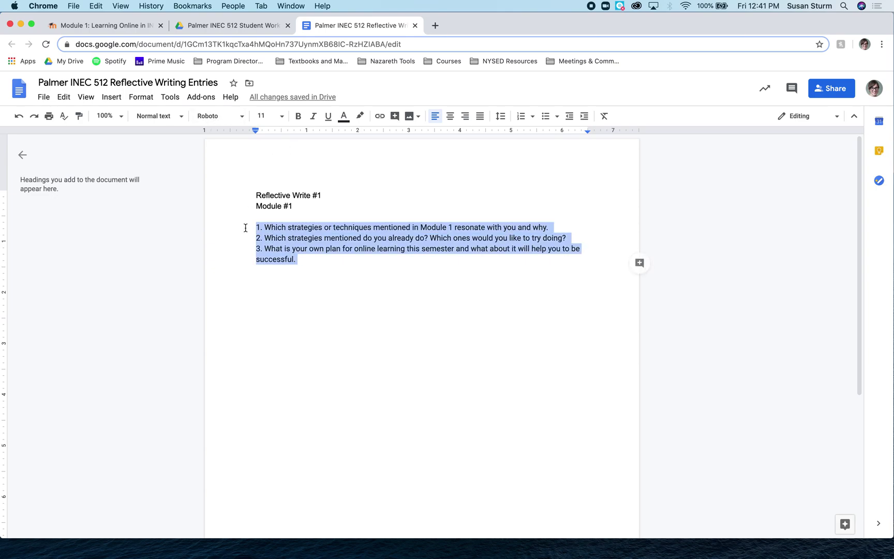
pyautogui.click(225, 118)
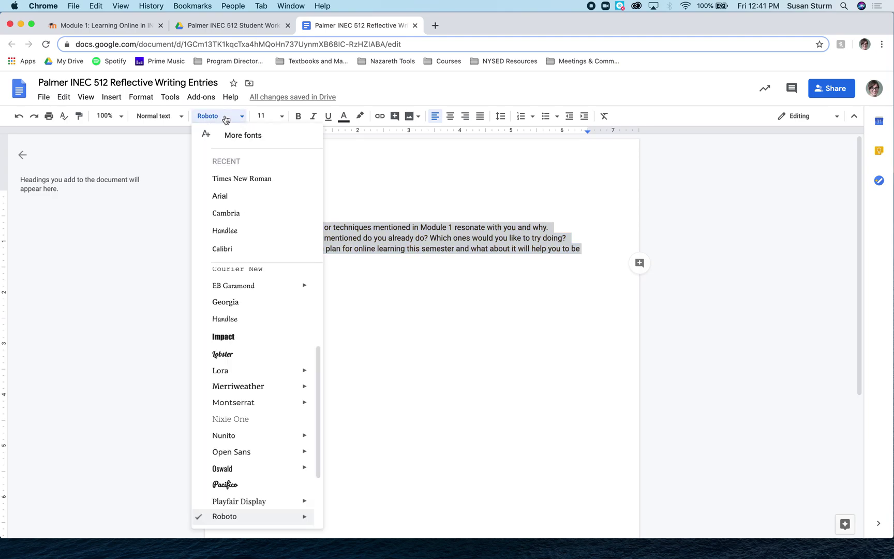
pyautogui.click(244, 201)
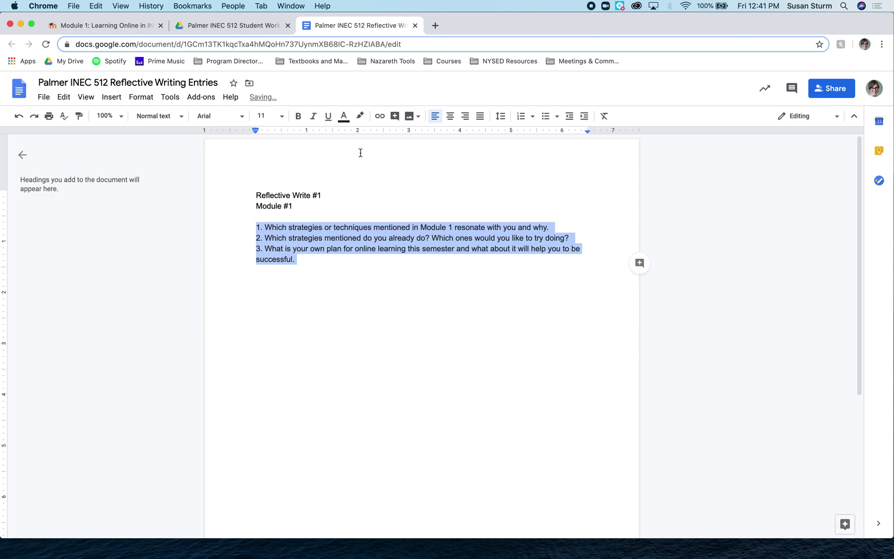
pyautogui.click(360, 115)
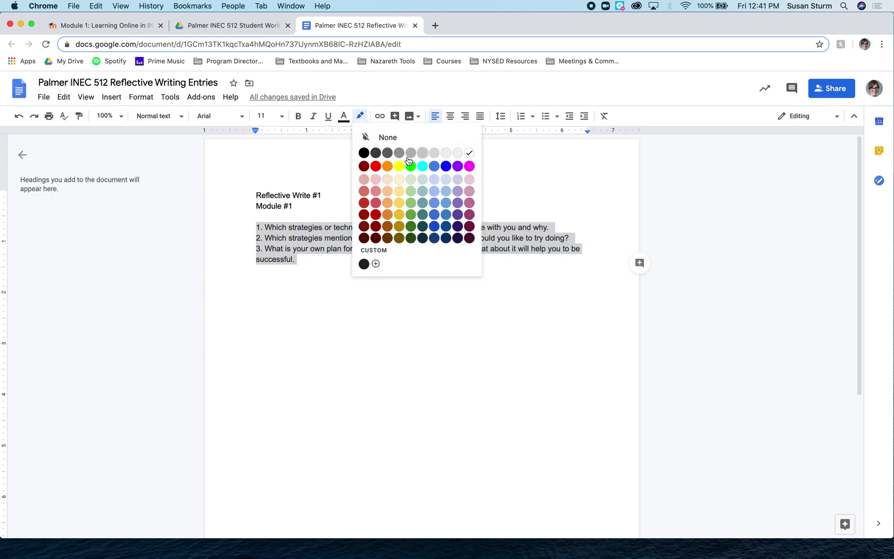
pyautogui.click(363, 166)
pyautogui.press('super+z')
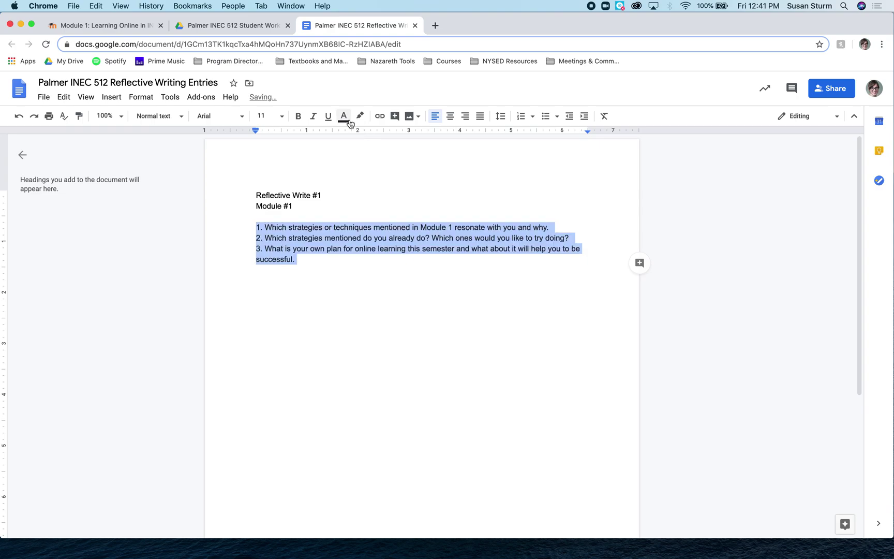
# Set the text color of the three pasted questions to black and clear the selection
pyautogui.click(343, 115)
pyautogui.click(345, 137)
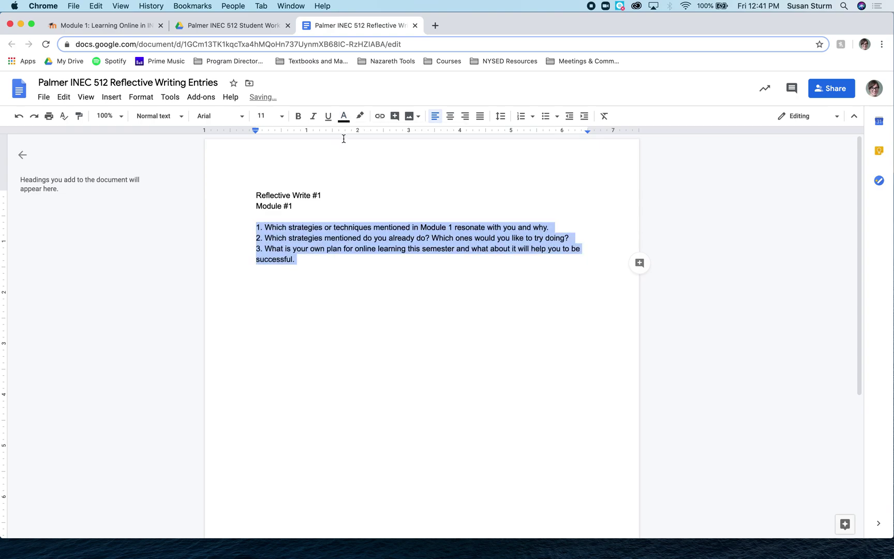
pyautogui.click(331, 261)
# Insert a blank line after the first and second questions, and place the cursor on the line below question 1
pyautogui.click(553, 230)
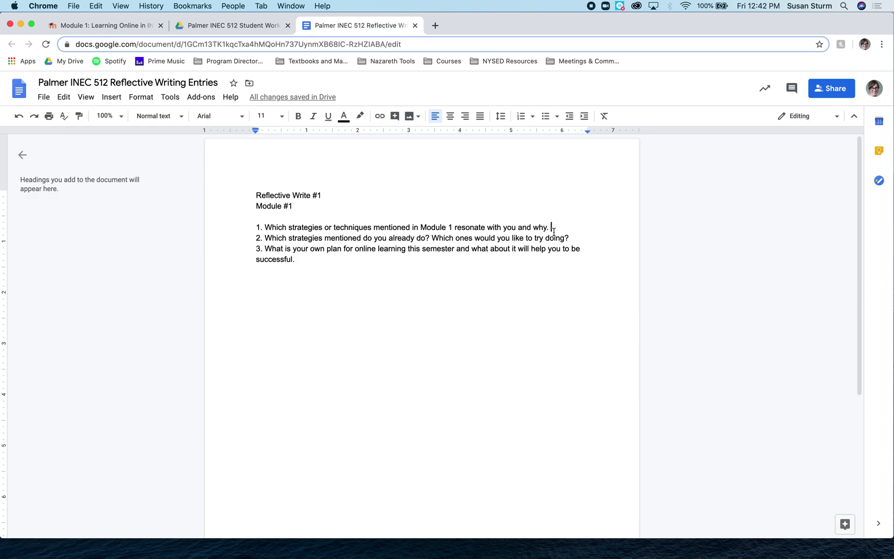
pyautogui.press('Return')
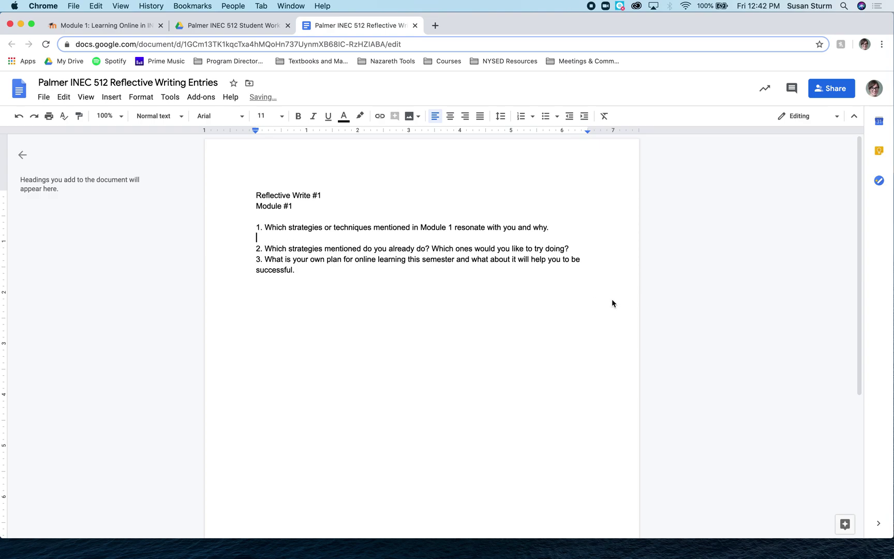
pyautogui.click(576, 250)
pyautogui.press('Return')
pyautogui.click(497, 237)
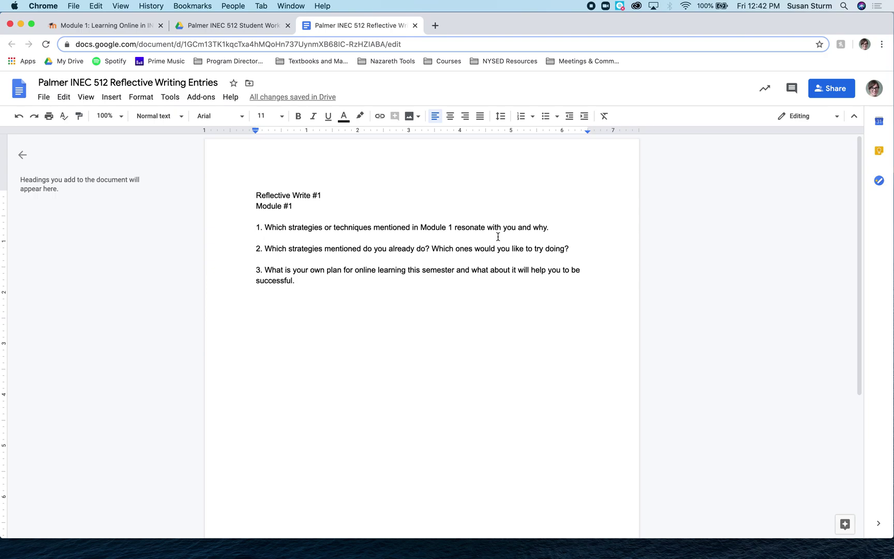
# Add four blank lines below question 3 and insert a page break after them
pyautogui.click(417, 307)
pyautogui.press('Return')
pyautogui.press('Return')
pyautogui.press('Return')
pyautogui.press('Return')
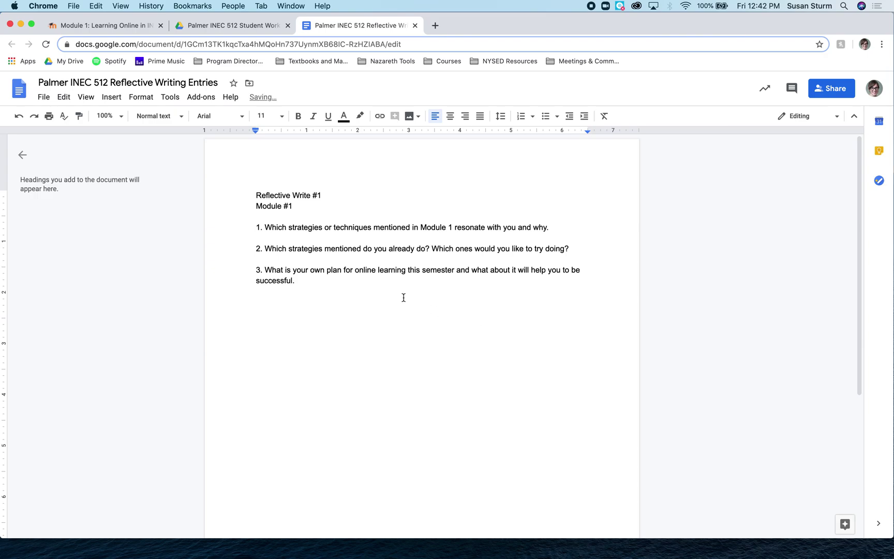
pyautogui.click(112, 98)
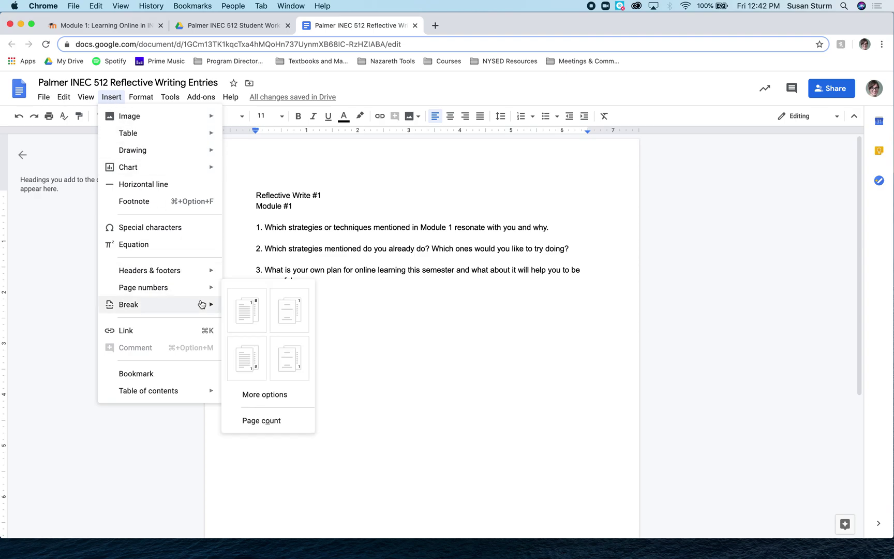
pyautogui.moveTo(202, 304)
pyautogui.click(248, 308)
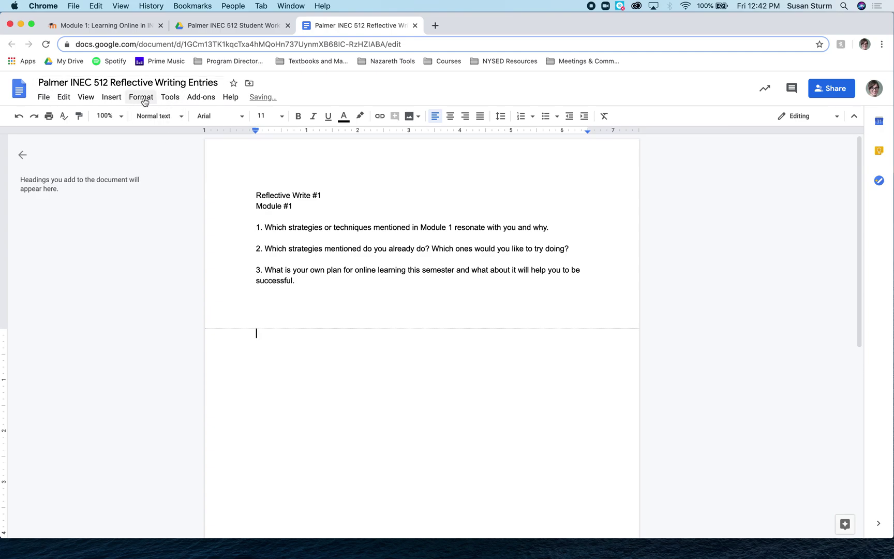
# Turn on print layout so the document displays as separate pages
pyautogui.click(86, 97)
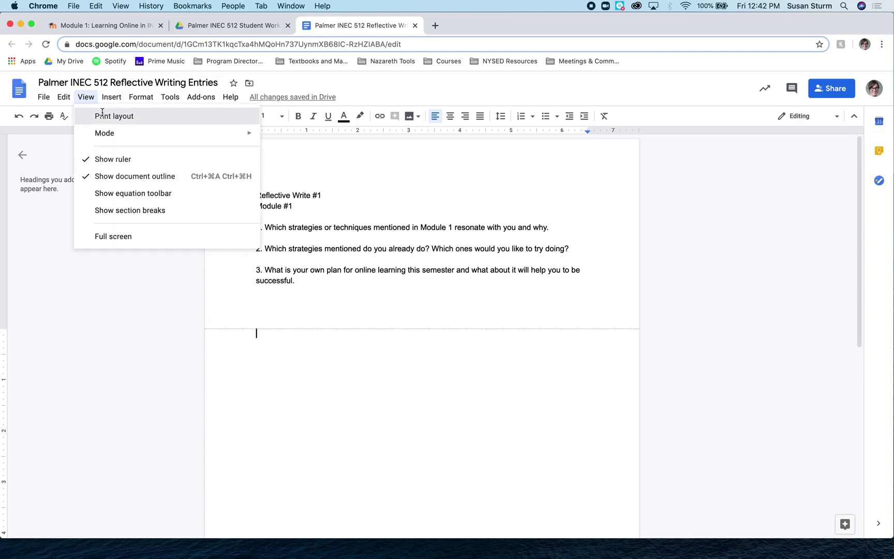
pyautogui.click(102, 116)
pyautogui.scroll(-6, 386, 266)
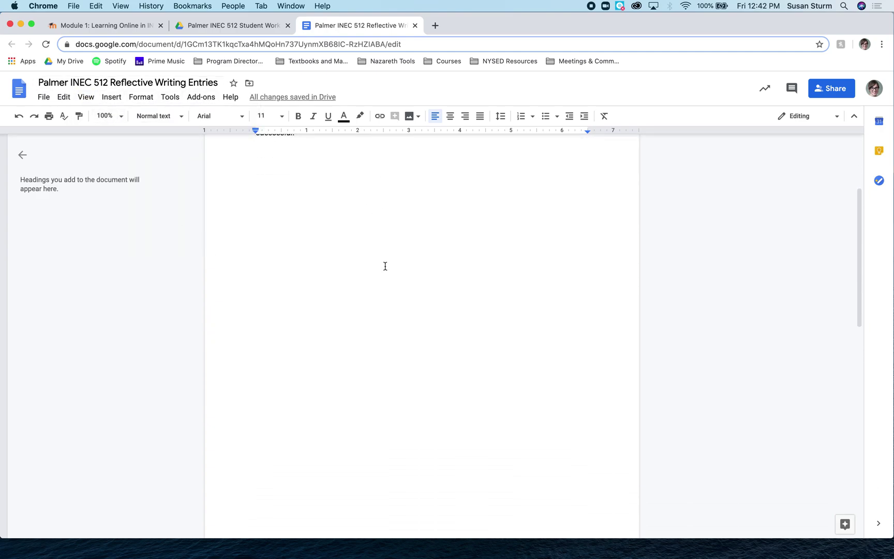
pyautogui.scroll(-2, 385, 266)
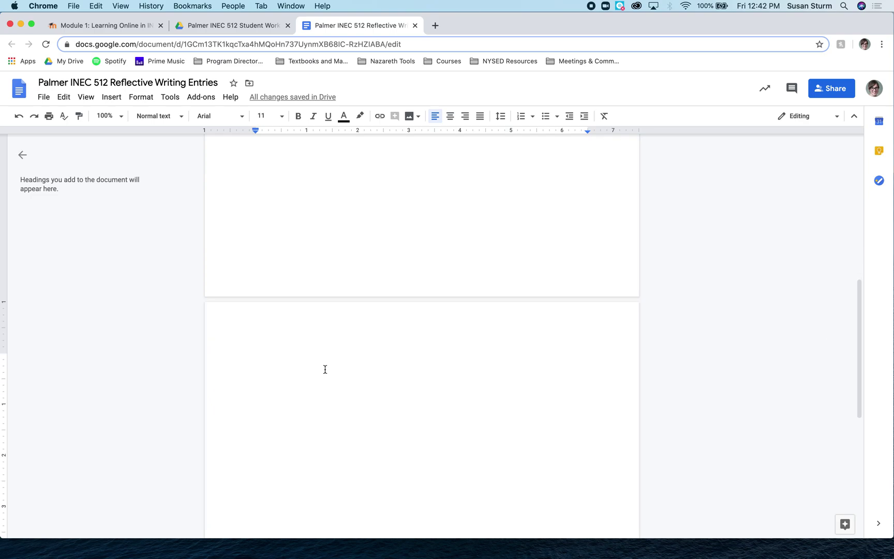
# Head the second page with "Reflective Write #2" and "Module #2" on separate lines, followed by blank lines
pyautogui.write('Refle')
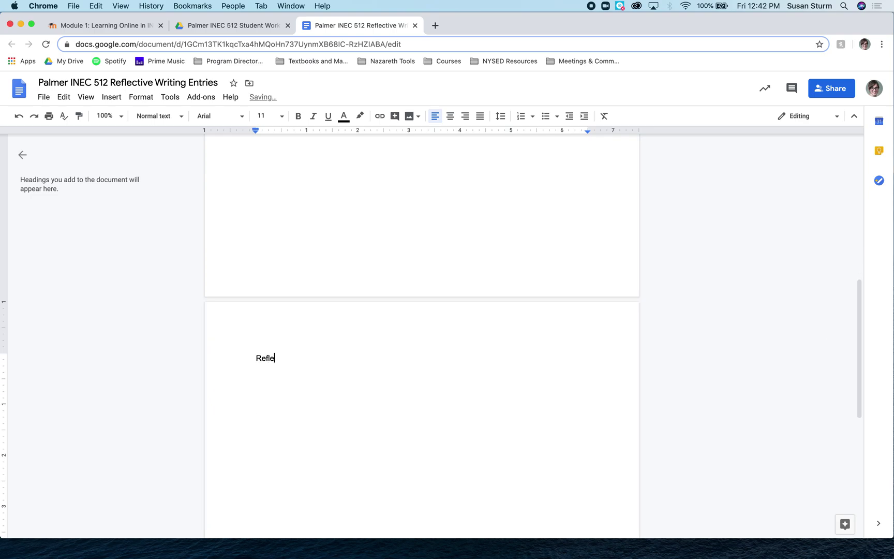
pyautogui.write('ctive Write #2')
pyautogui.press('Return')
pyautogui.write('Module #3')
pyautogui.press('Return')
pyautogui.press('Return')
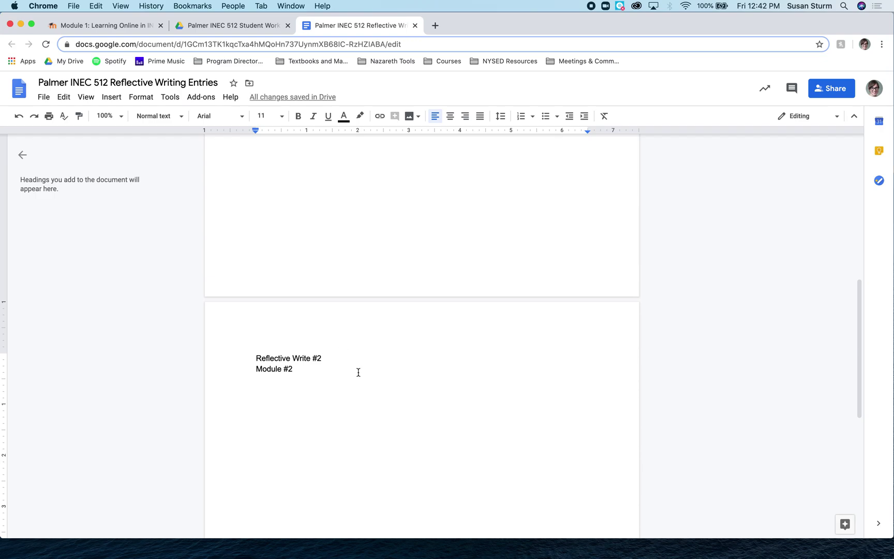
# Insert several blank lines above the "Reflective Write #2" heading on the second page
pyautogui.scroll(10, 359, 372)
pyautogui.scroll(3, 358, 370)
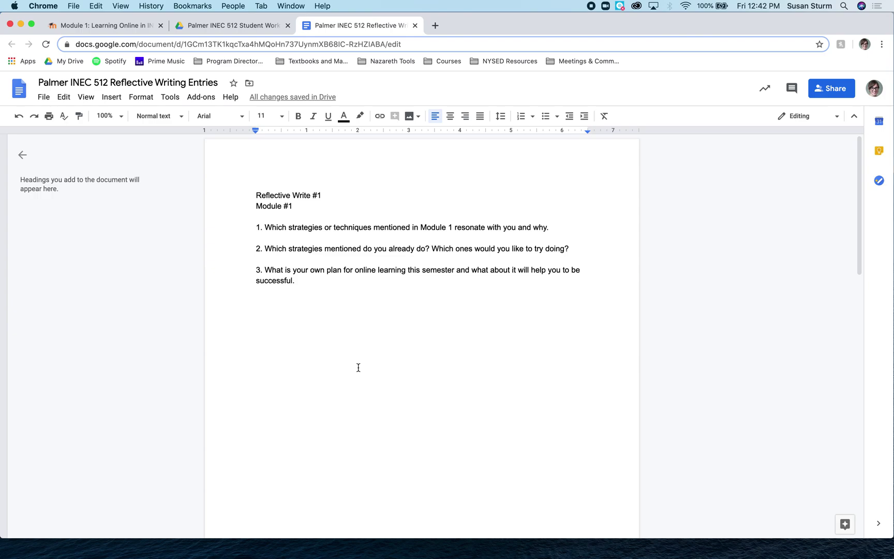
pyautogui.scroll(-12, 358, 367)
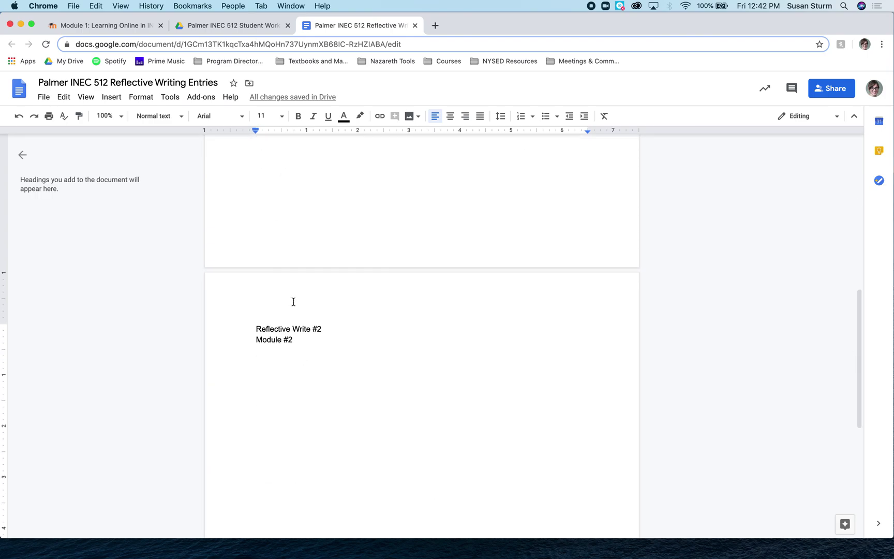
pyautogui.click(293, 185)
pyautogui.scroll(-5, 294, 188)
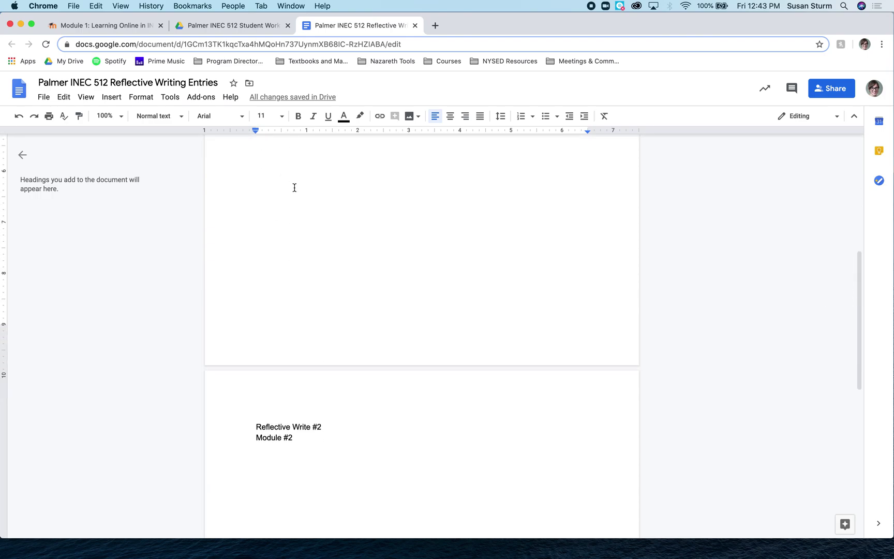
pyautogui.press('Return')
pyautogui.press('Return')
pyautogui.press('Return')
pyautogui.press('Return')
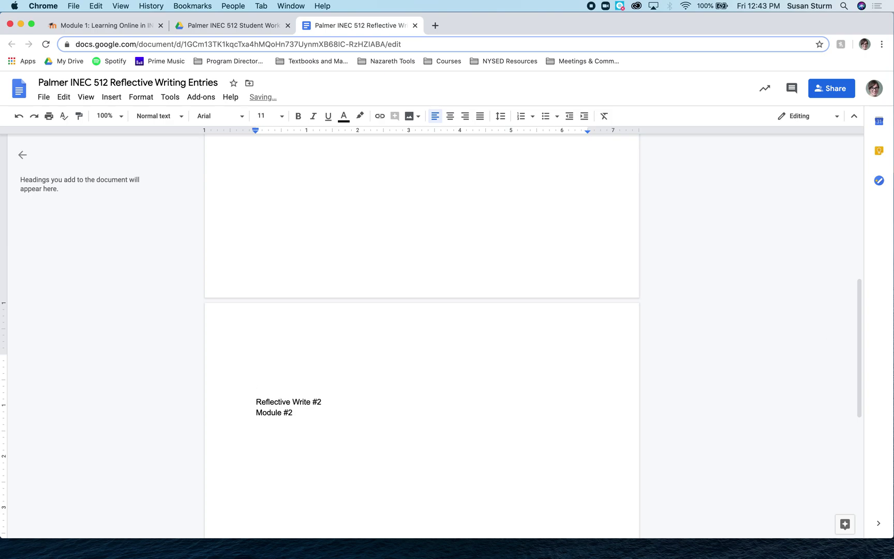
pyautogui.press('Return')
pyautogui.press('Return')
pyautogui.doubleClick(320, 236)
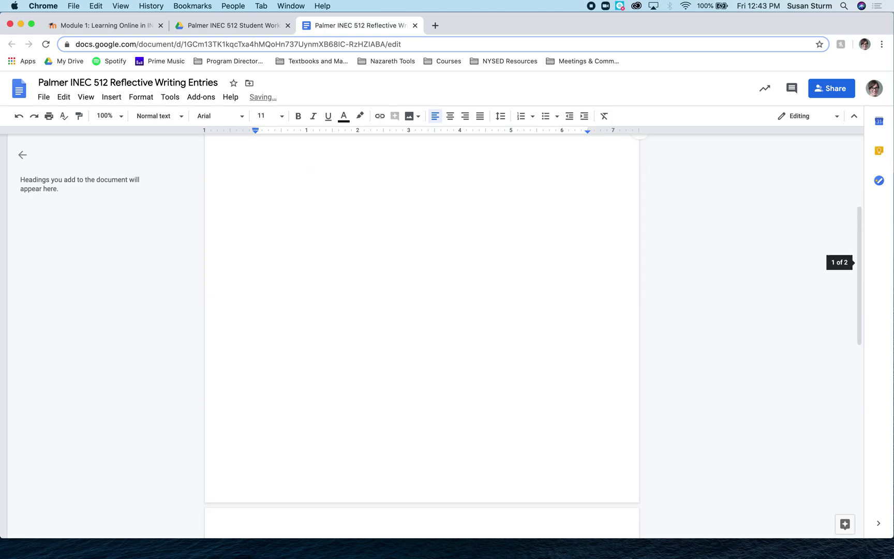
pyautogui.scroll(-5, 341, 200)
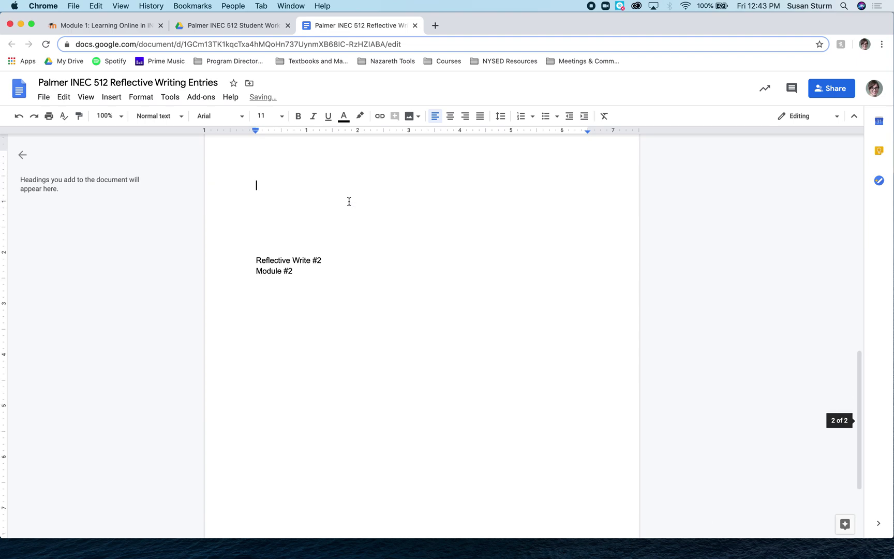
pyautogui.press('BackSpace')
# Insert a page break directly before the "Reflective Write #2" heading and add two blank lines above the heading on its new page
pyautogui.click(244, 252)
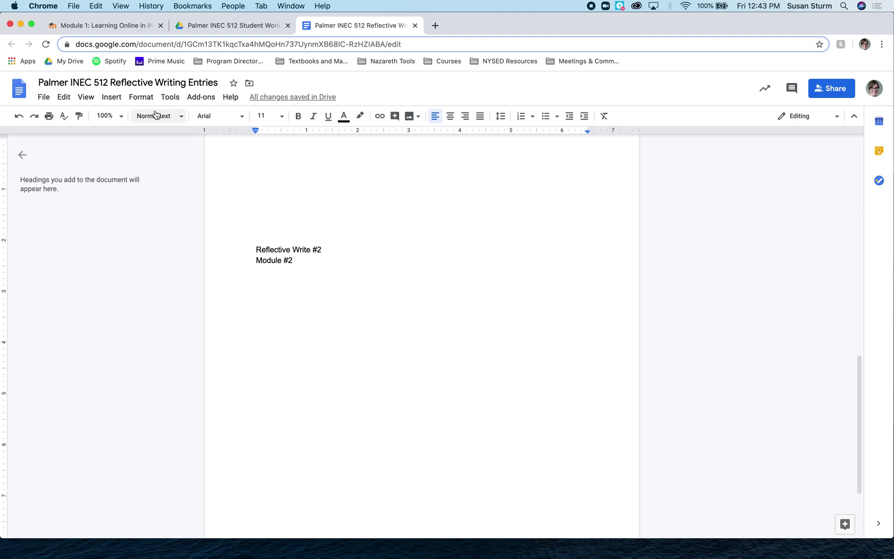
pyautogui.click(112, 97)
pyautogui.moveTo(189, 305)
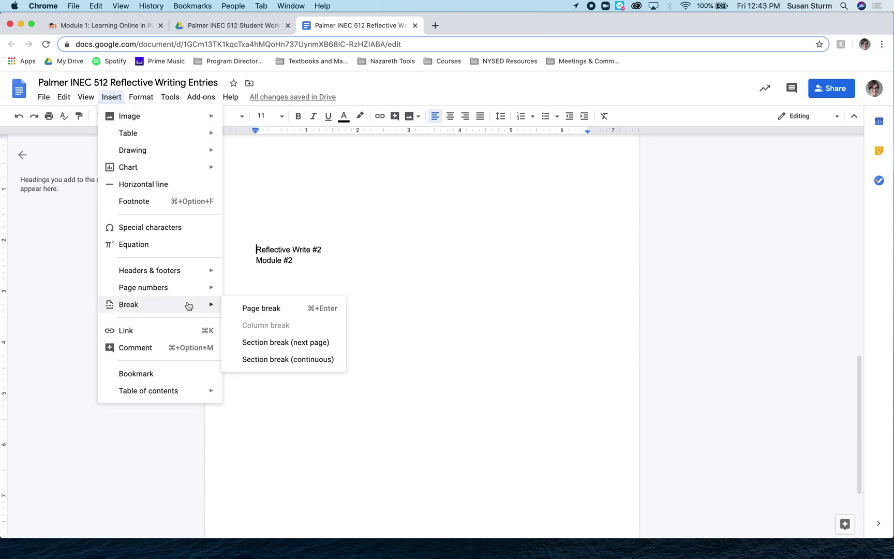
pyautogui.click(251, 307)
pyautogui.scroll(-2, 380, 297)
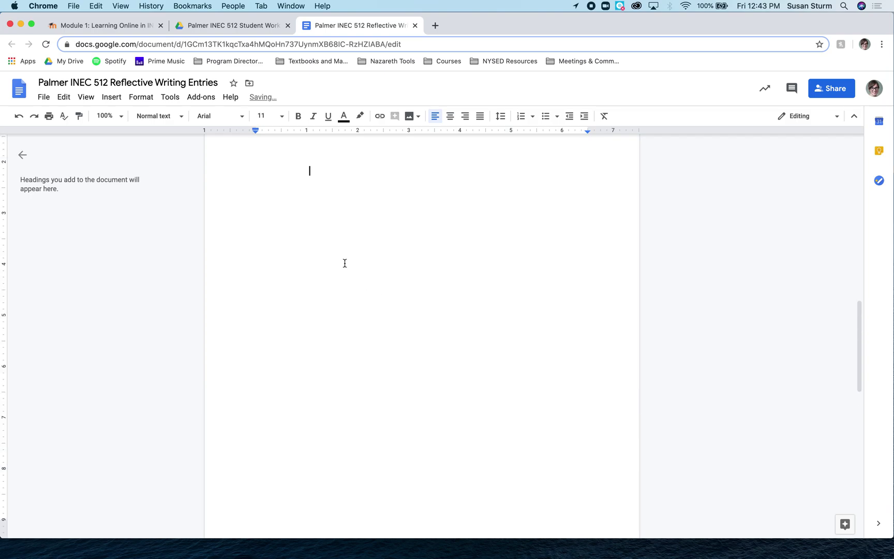
pyautogui.scroll(-3, 435, 345)
pyautogui.press('Return')
pyautogui.press('Return')
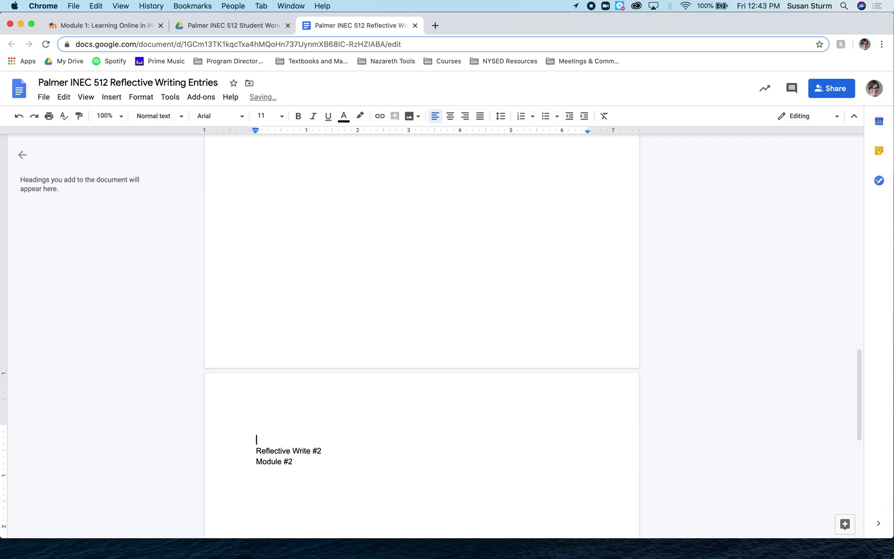
# Add four more blank lines below question 3 on the first page
pyautogui.scroll(10, 483, 367)
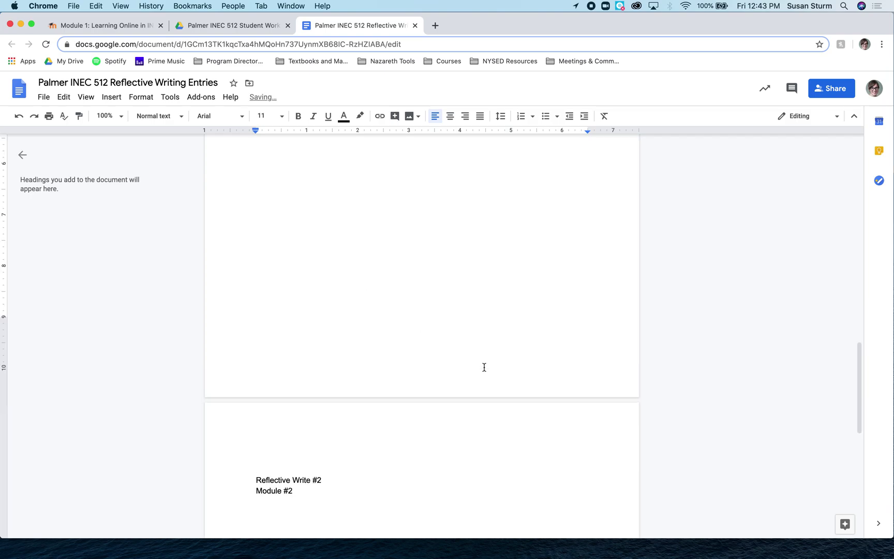
pyautogui.scroll(5, 458, 313)
pyautogui.scroll(-3, 457, 313)
pyautogui.click(457, 313)
pyautogui.scroll(3, 457, 313)
pyautogui.scroll(-10, 335, 310)
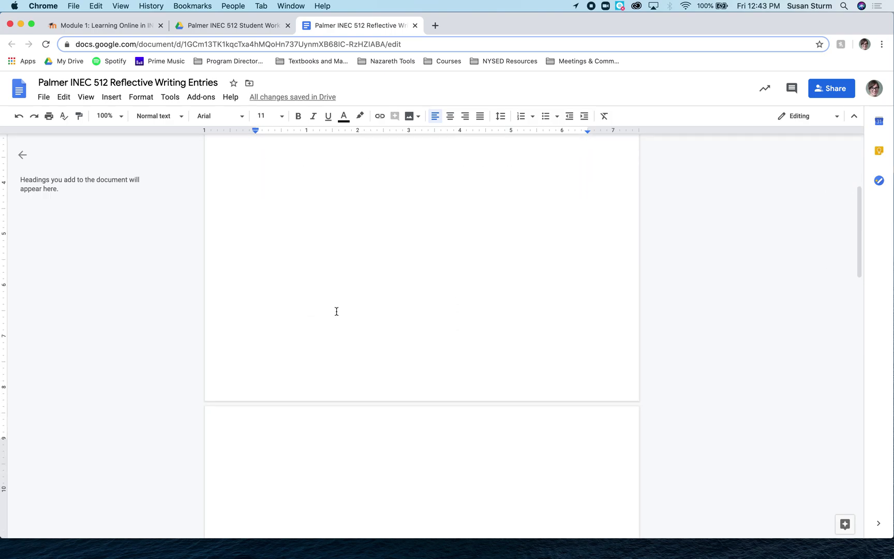
pyautogui.scroll(-5, 336, 311)
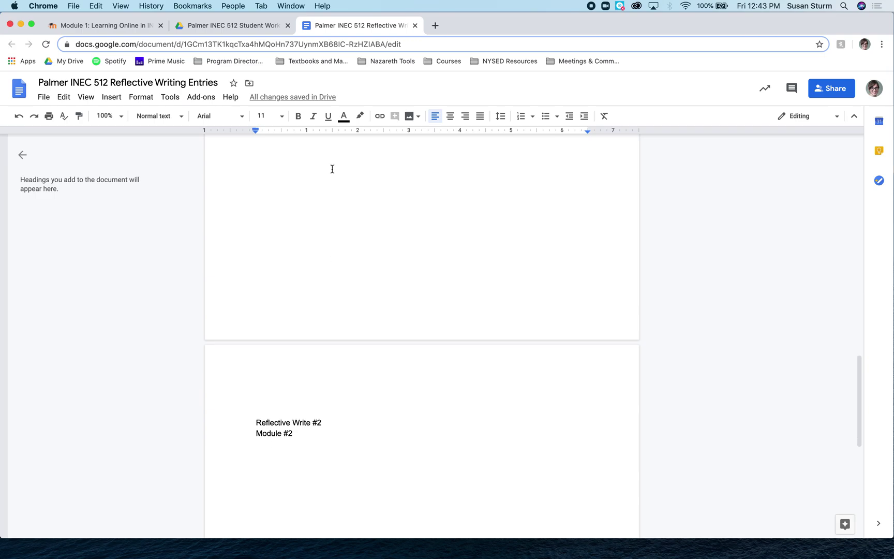
pyautogui.scroll(6, 338, 168)
pyautogui.scroll(5, 338, 169)
pyautogui.click(300, 291)
pyautogui.press('Return')
pyautogui.press('Return')
pyautogui.press('Return')
pyautogui.press('Return')
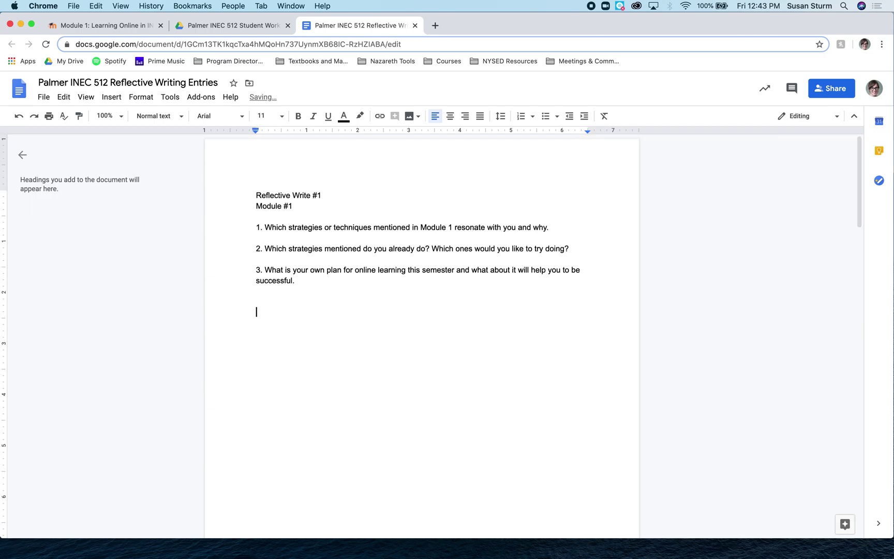
# Review the document's advanced sharing settings to see who has access, and close them without changes
pyautogui.scroll(-20, 381, 317)
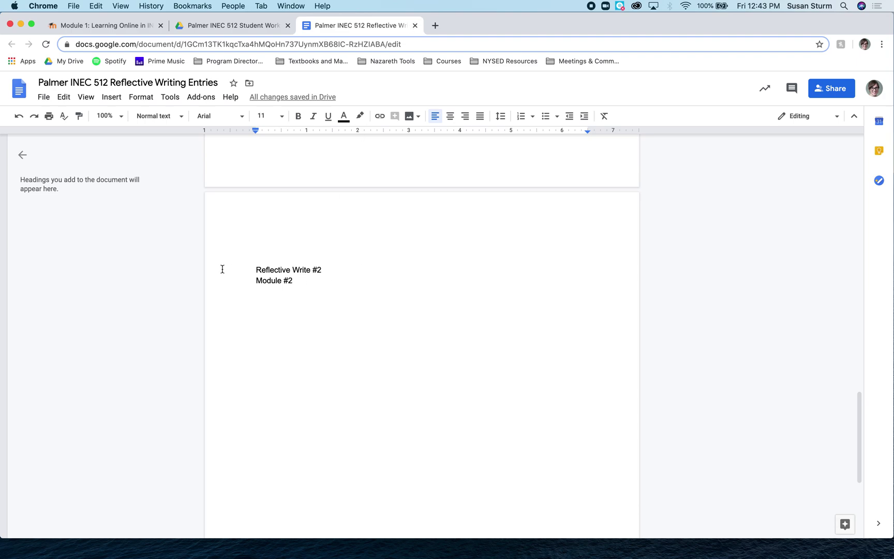
pyautogui.scroll(2, 274, 277)
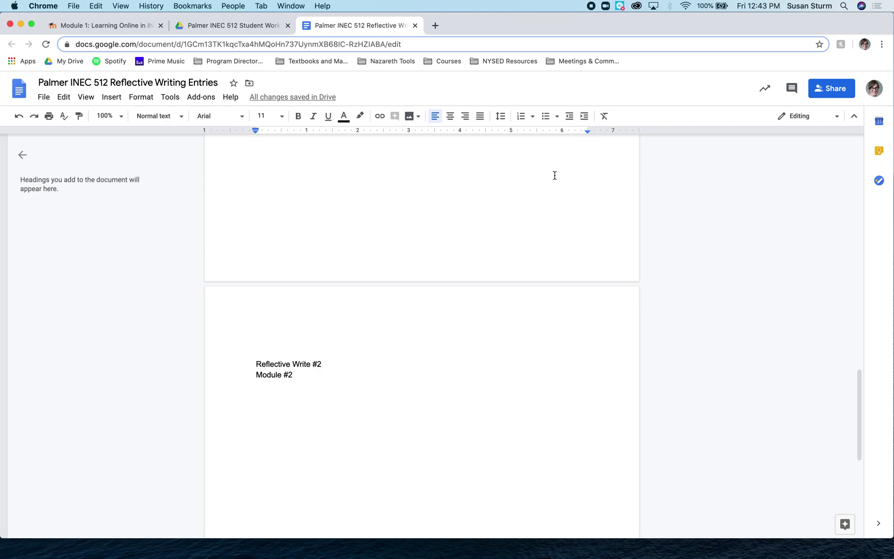
pyautogui.scroll(8, 563, 264)
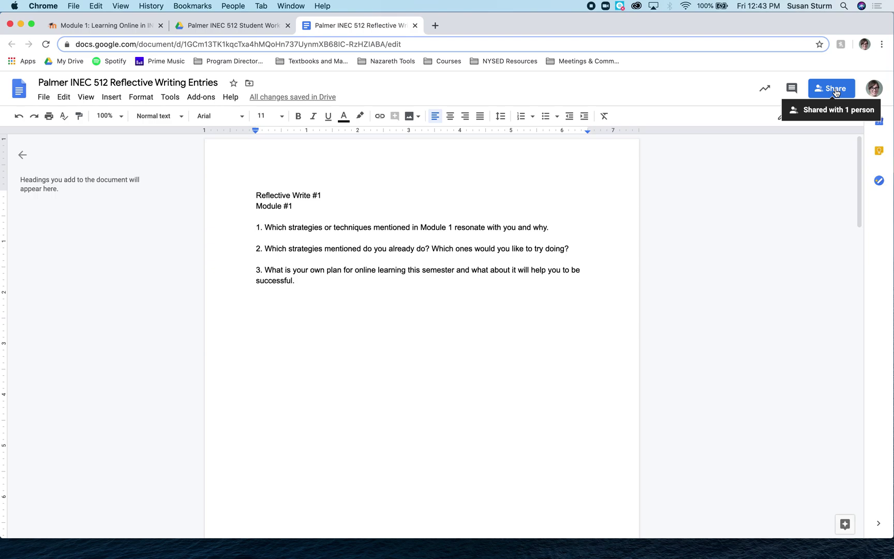
pyautogui.click(835, 92)
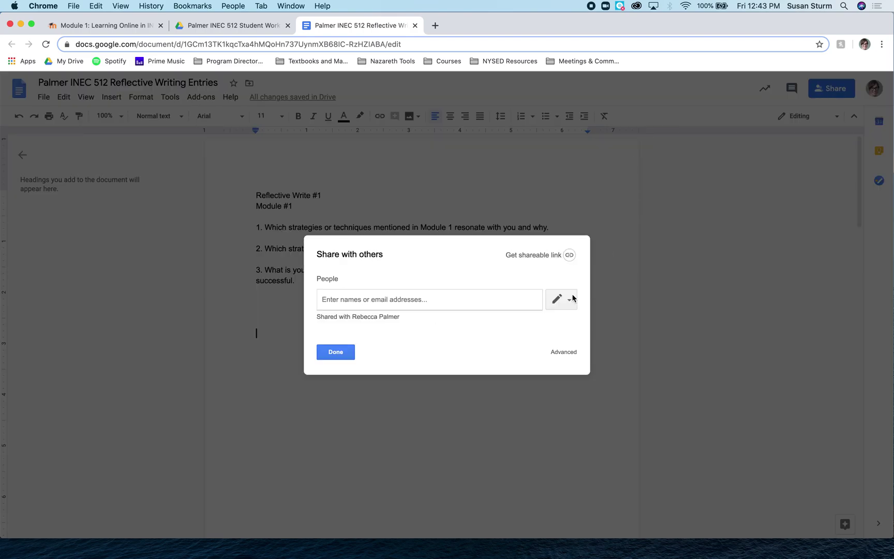
pyautogui.click(564, 352)
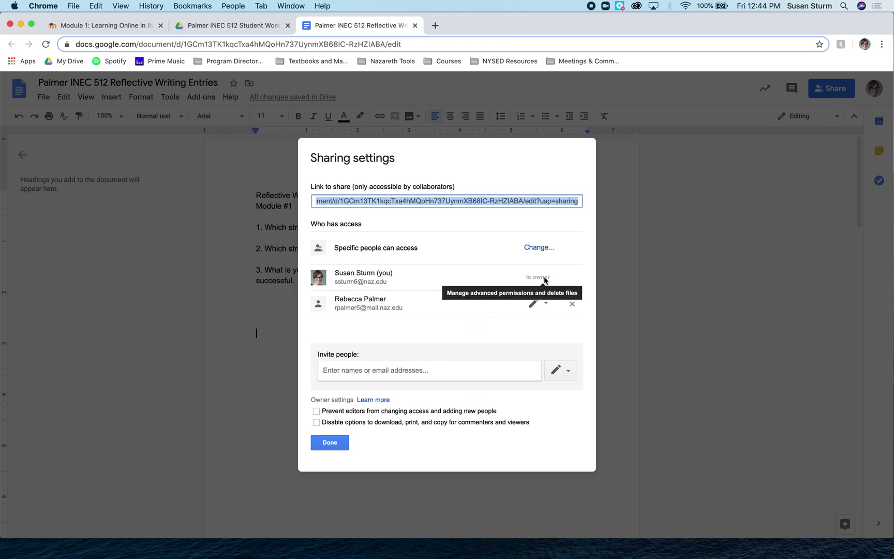
pyautogui.click(331, 443)
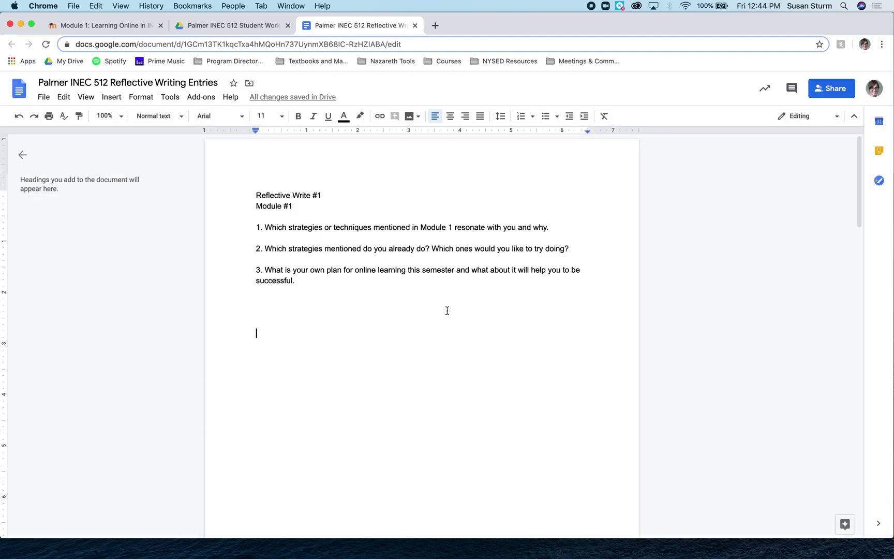
# Insert a line below question 1 and enter the sample answer "Work Planfhdsjahgfdjkafkjdsal"
pyautogui.click(335, 240)
pyautogui.press('Return')
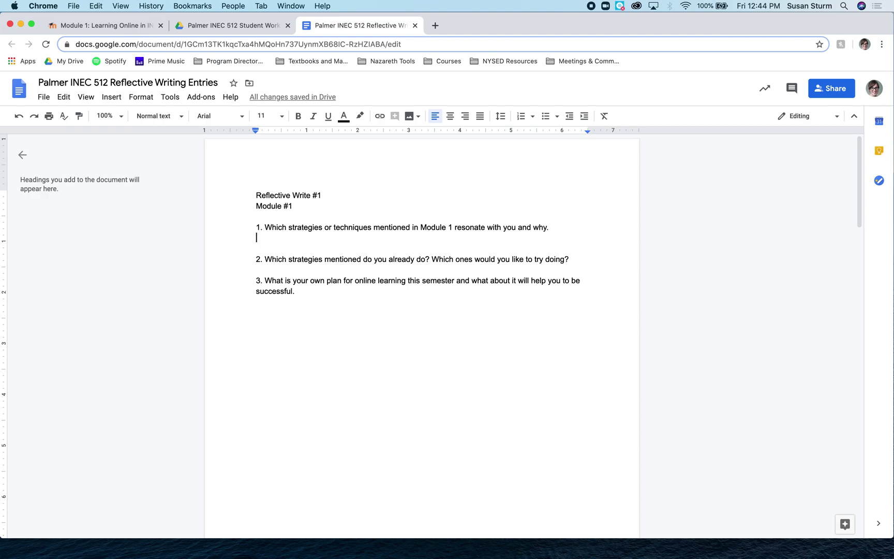
pyautogui.write('W')
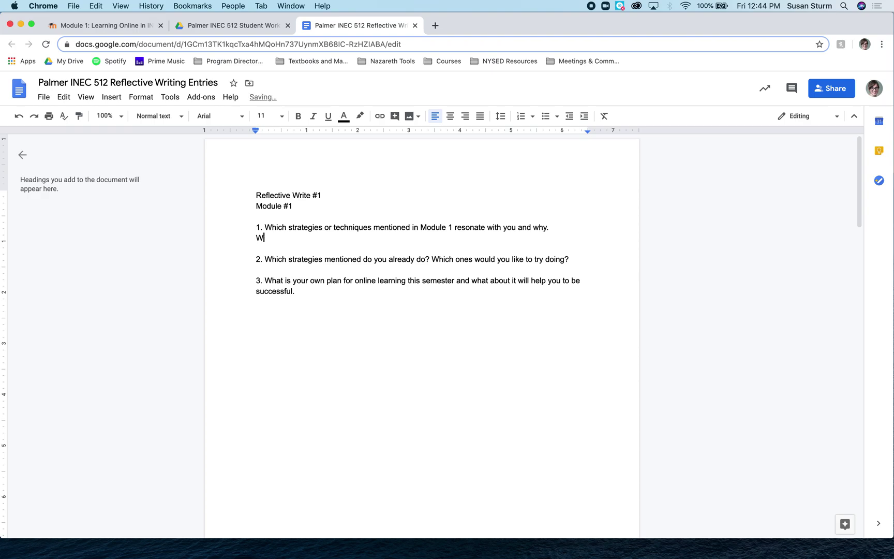
pyautogui.write('ork Planfhdsjahgfdjkafkjdsal')
# Attach the comment "Say more about that" to the last part of the sample answer under question 1
pyautogui.moveTo(365, 238); pyautogui.dragTo(319, 238)
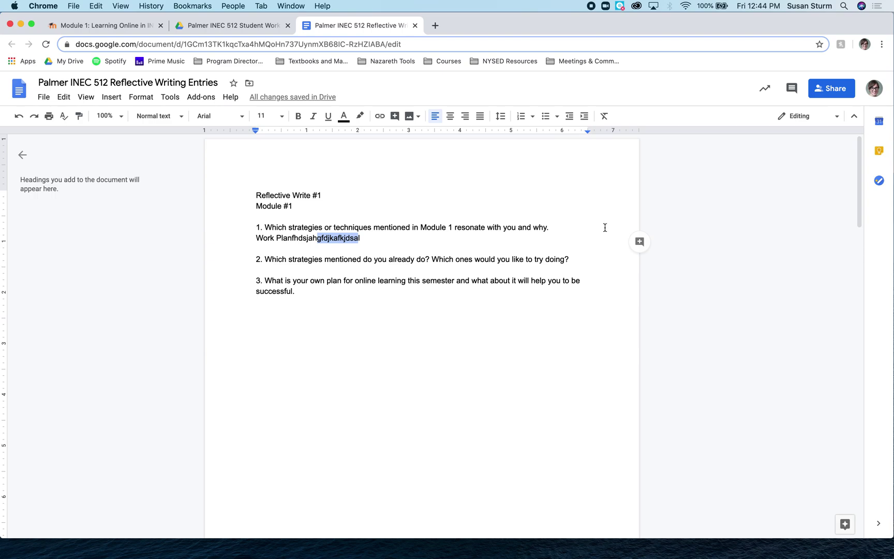
pyautogui.click(642, 246)
pyautogui.write('Say m')
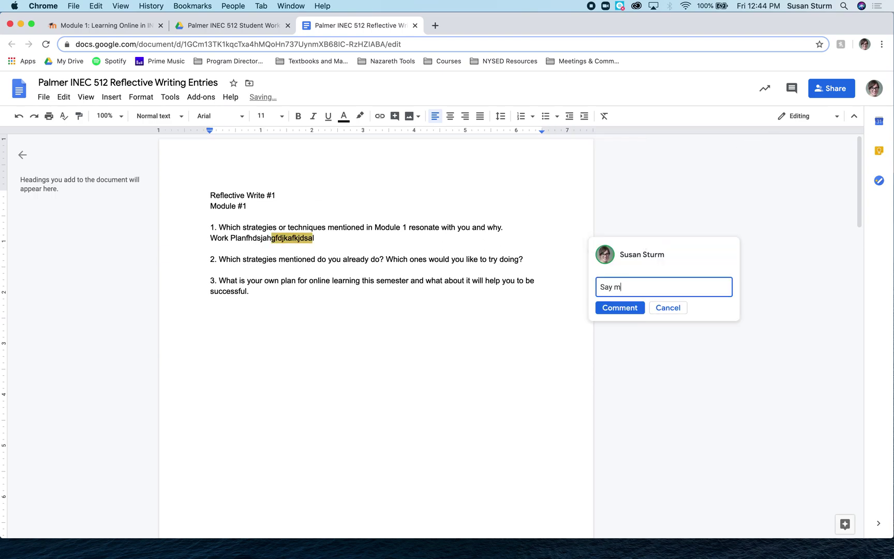
pyautogui.write('ore about that')
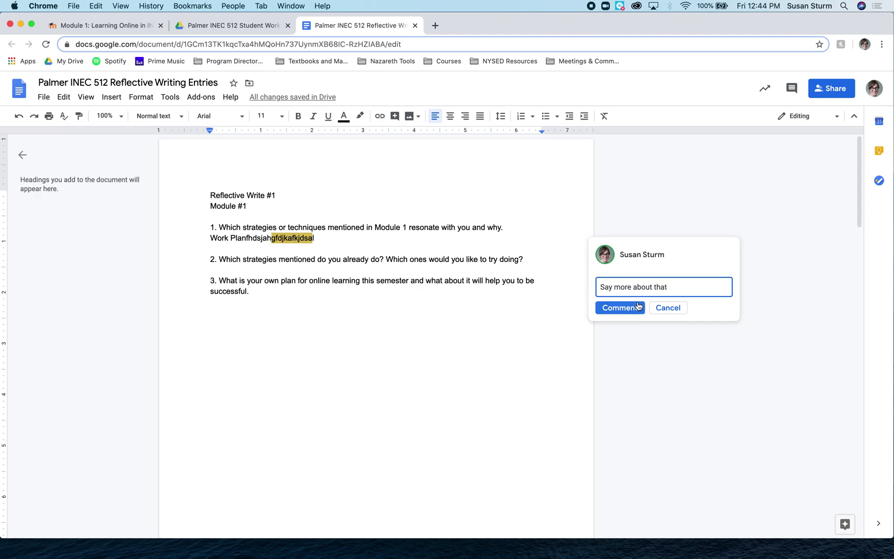
pyautogui.click(637, 308)
pyautogui.click(349, 235)
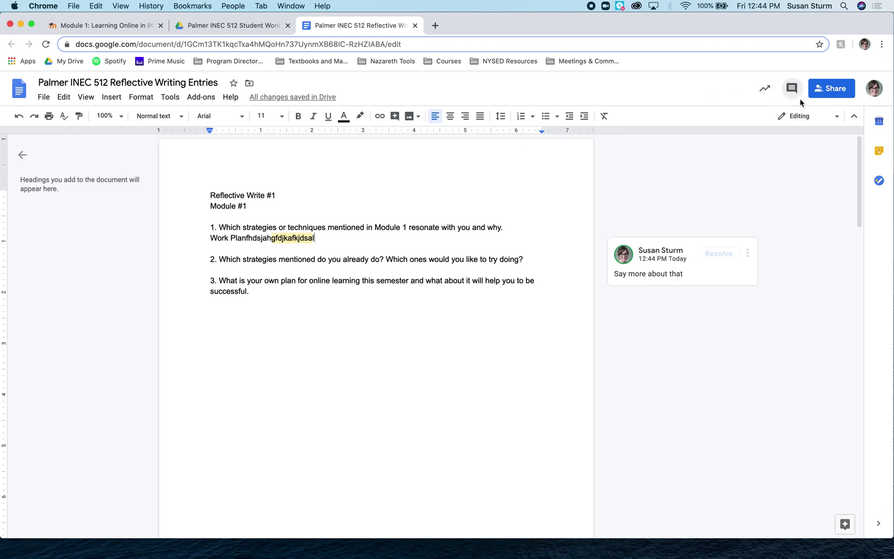
# Switch the document to Suggesting mode and insert "was good." after "Work Plan" in the answer to question 1
pyautogui.click(796, 116)
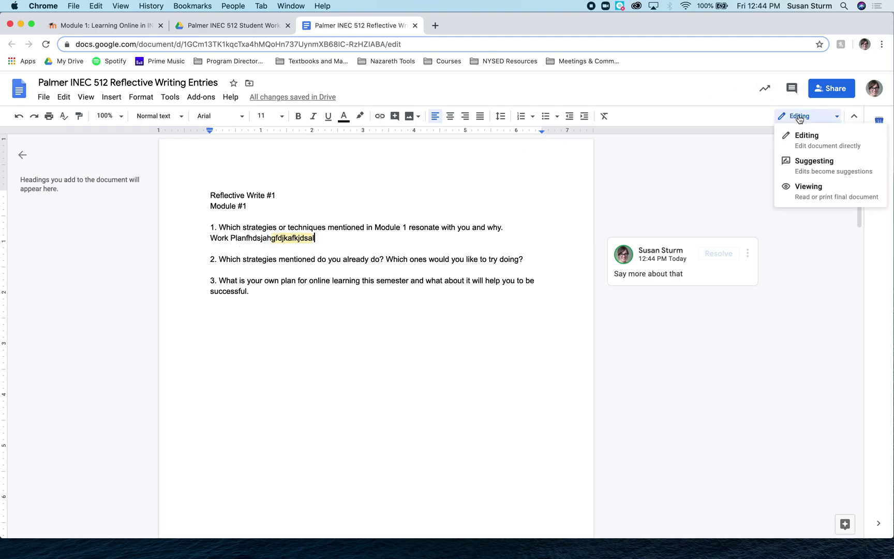
pyautogui.click(820, 165)
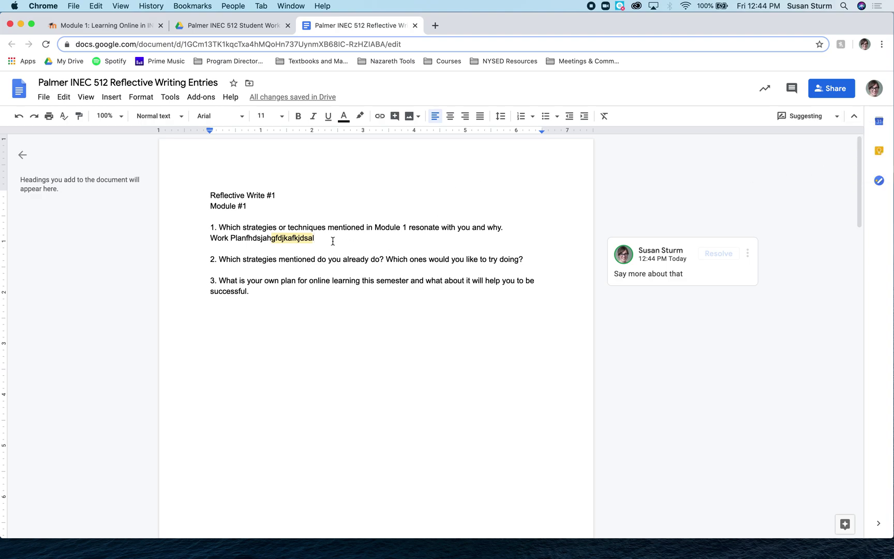
pyautogui.click(247, 238)
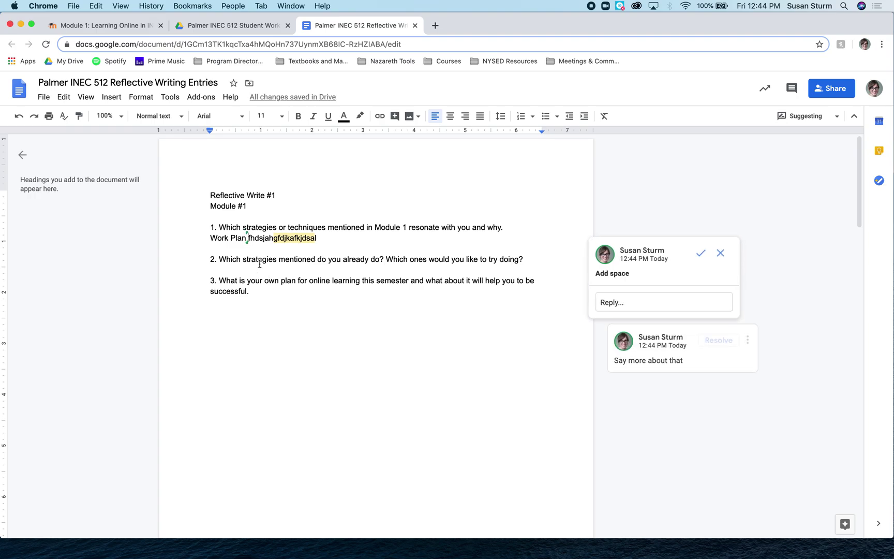
pyautogui.write('was good')
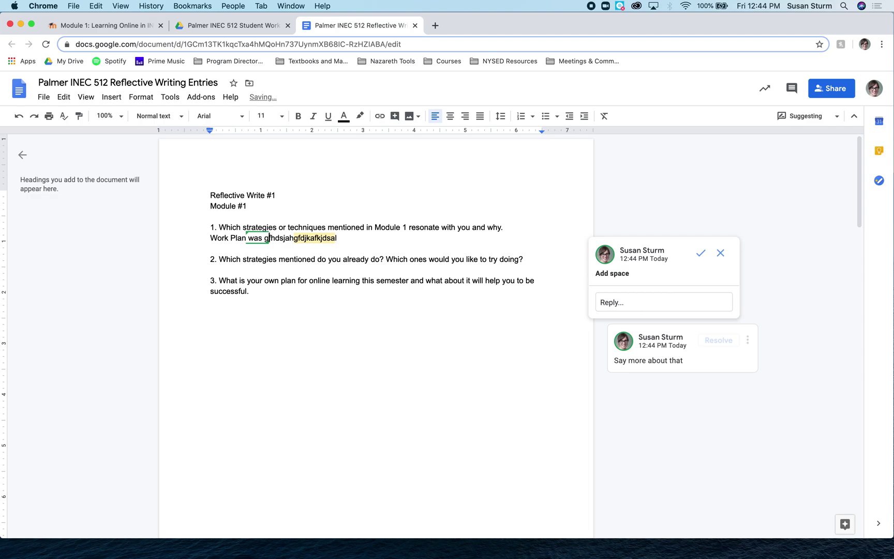
pyautogui.write('.')
pyautogui.click(273, 286)
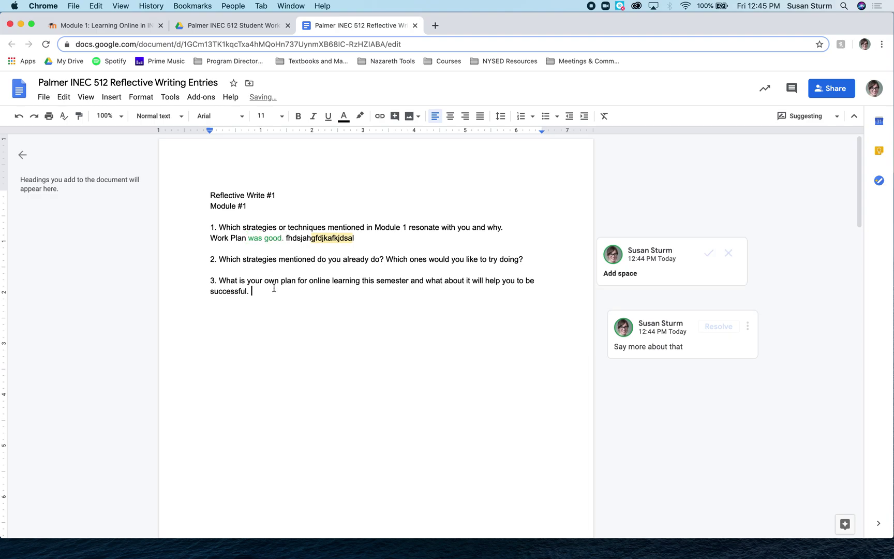
# Accept the suggested addition "was good." and resolve the comment "Say more about that" in the answer to question 1
pyautogui.click(273, 242)
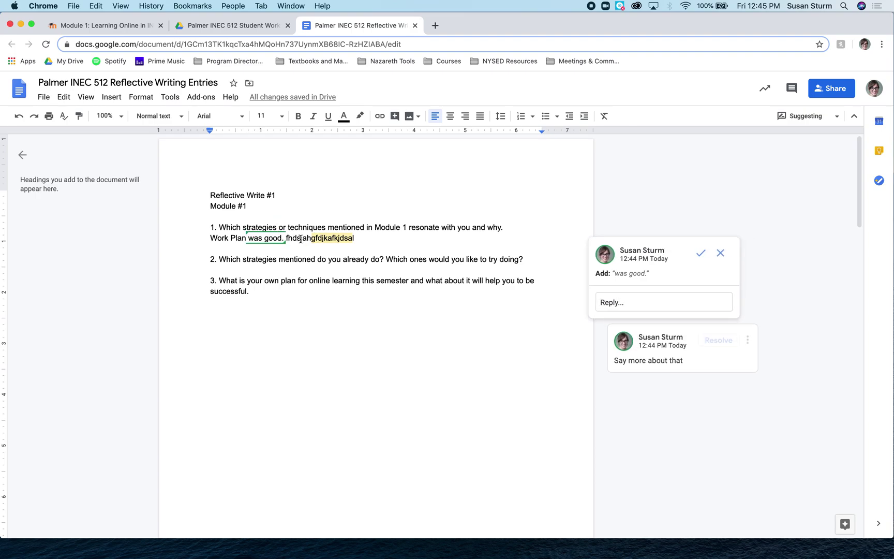
pyautogui.click(702, 254)
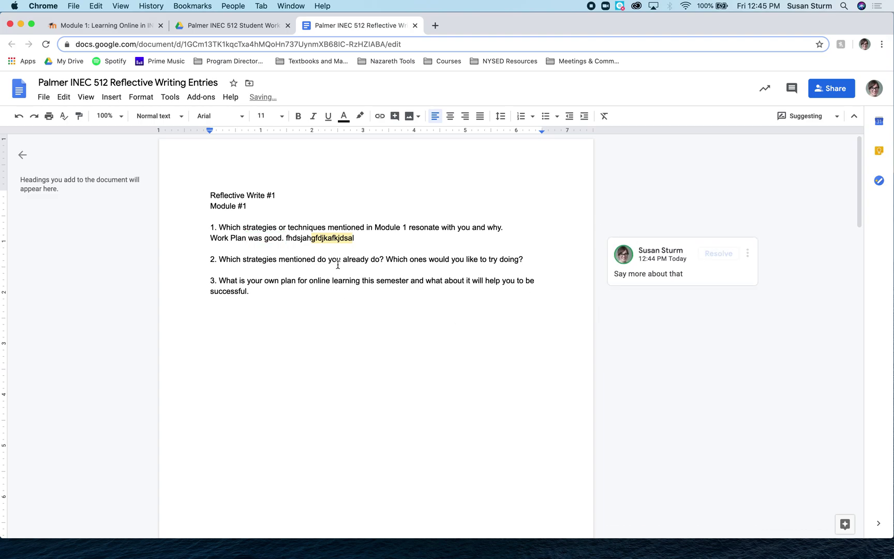
pyautogui.click(334, 241)
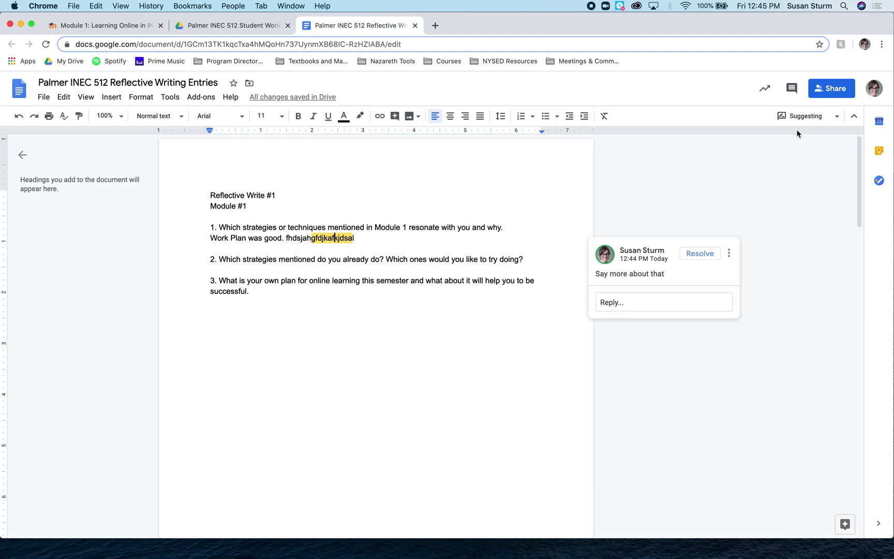
pyautogui.click(706, 252)
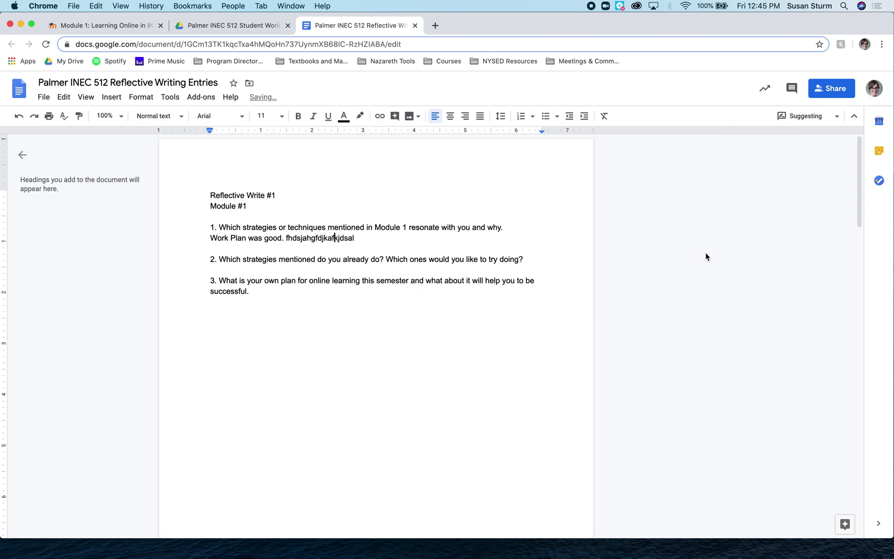
# Re-open the resolved comment "Say more about that" from the comment history, and resolve it again
pyautogui.click(792, 89)
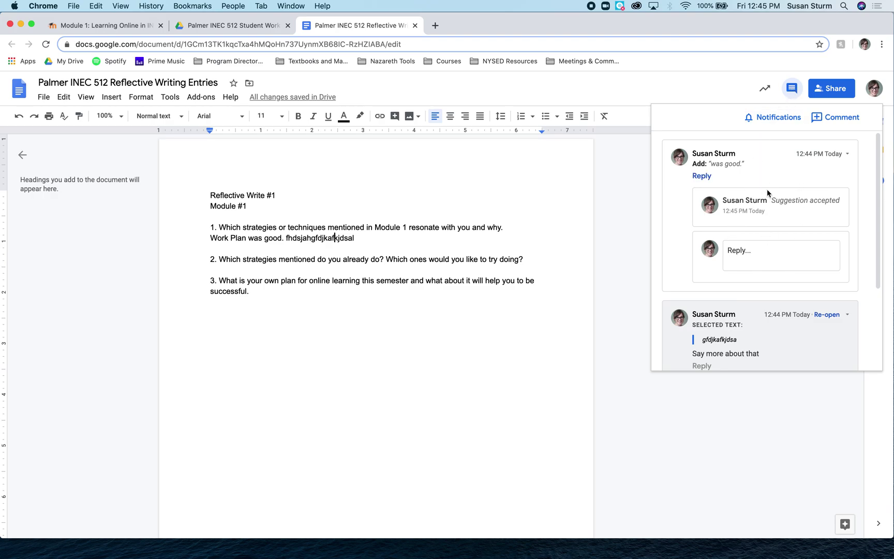
pyautogui.scroll(-4, 775, 240)
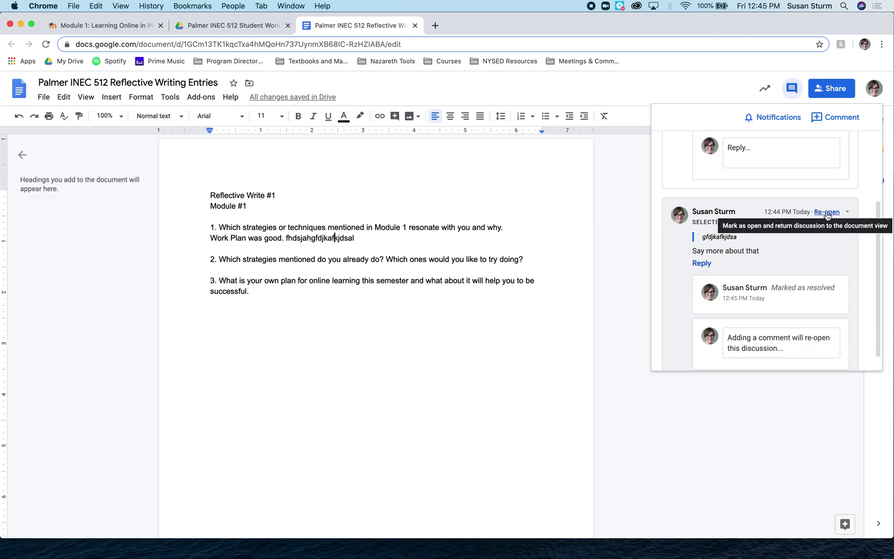
pyautogui.click(826, 213)
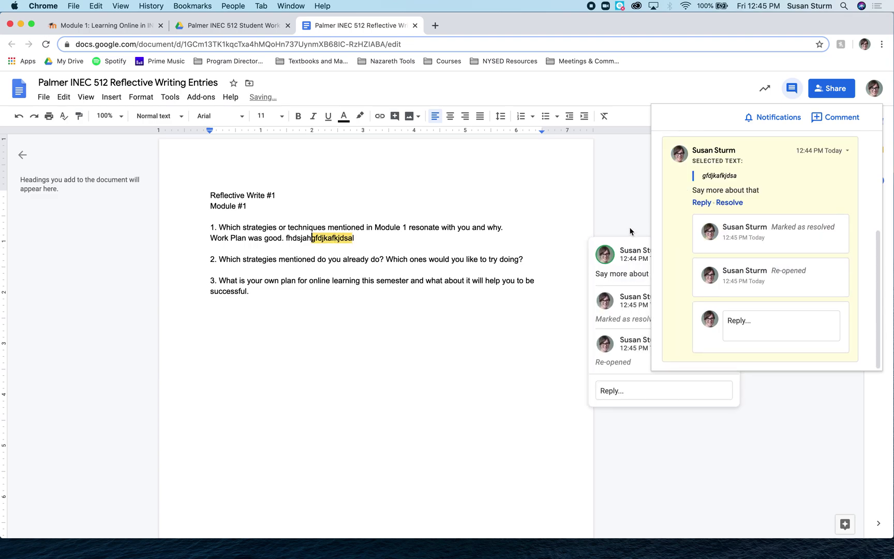
pyautogui.click(630, 210)
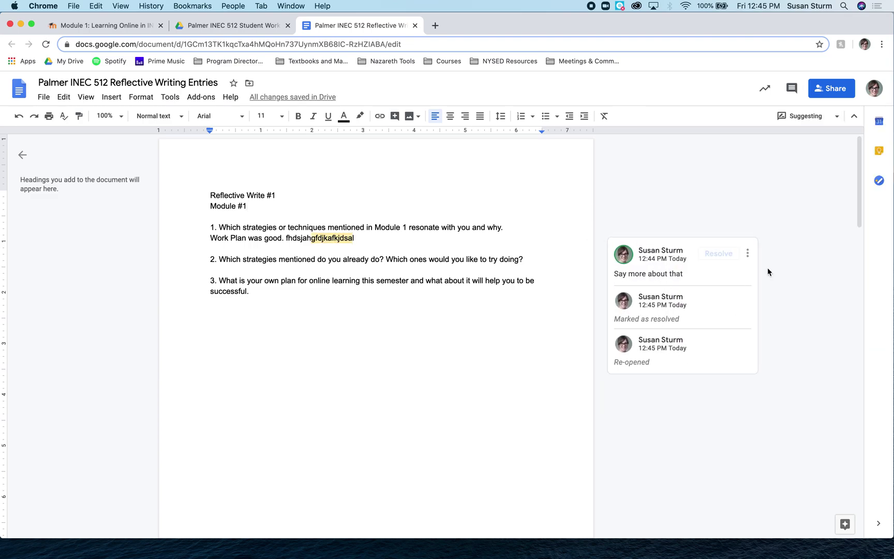
pyautogui.click(728, 254)
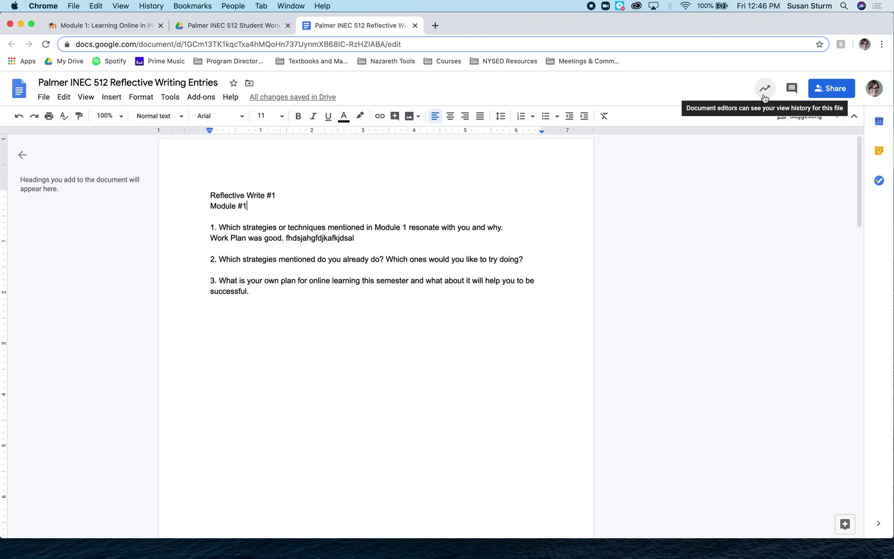
pyautogui.click(551, 259)
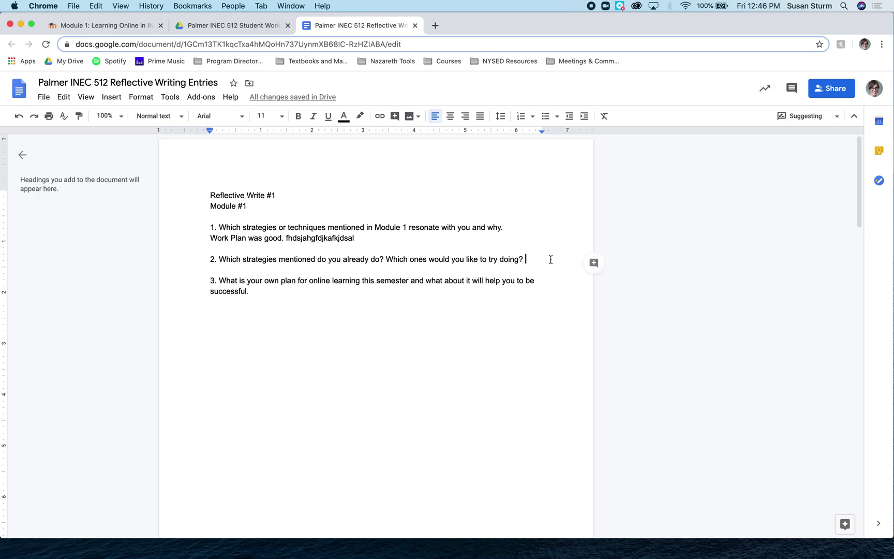
# Close the document and remove the Reflective Writing Entries file from the INEC 512 Student Work Folder in Google Drive
pyautogui.click(414, 26)
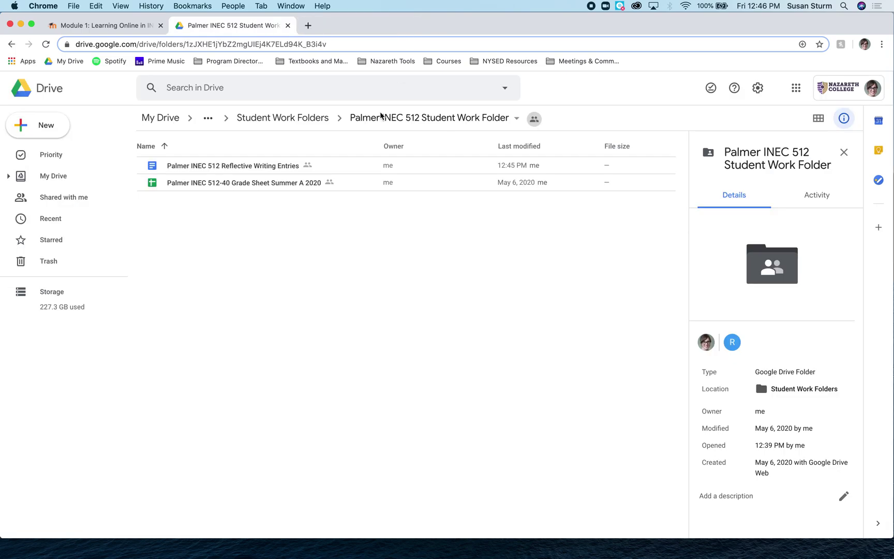
pyautogui.click(278, 168)
pyautogui.rightClick(279, 168)
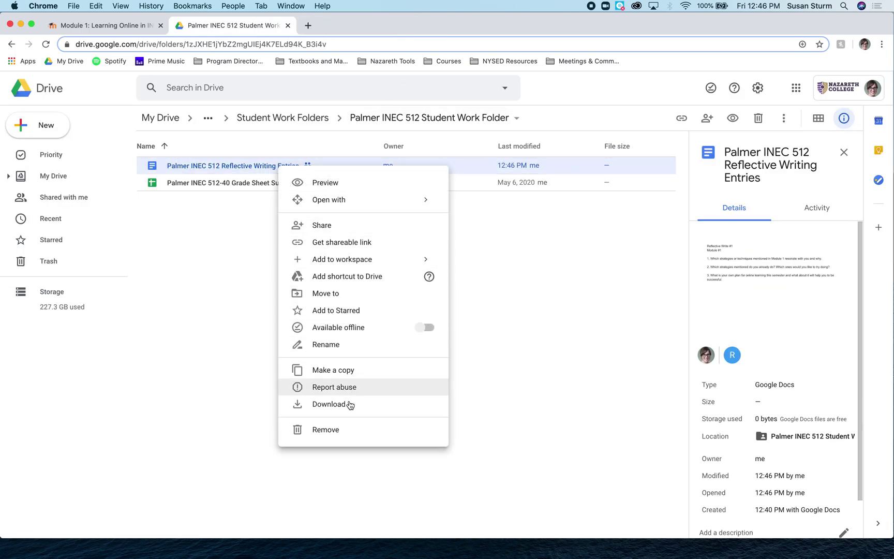
pyautogui.click(349, 430)
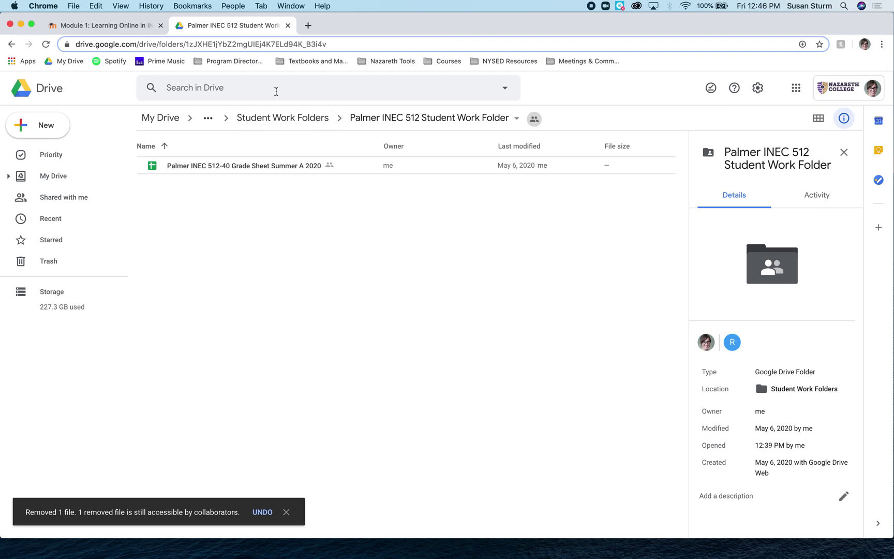
# Return to the Module 1 Reflective Write #1 page in Moodle and clear the selection of the three questions
pyautogui.click(123, 26)
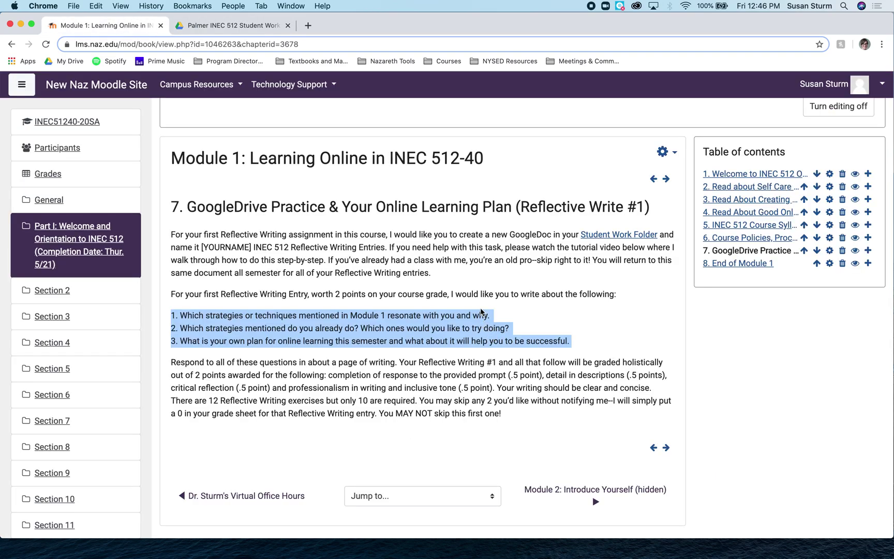
pyautogui.click(482, 364)
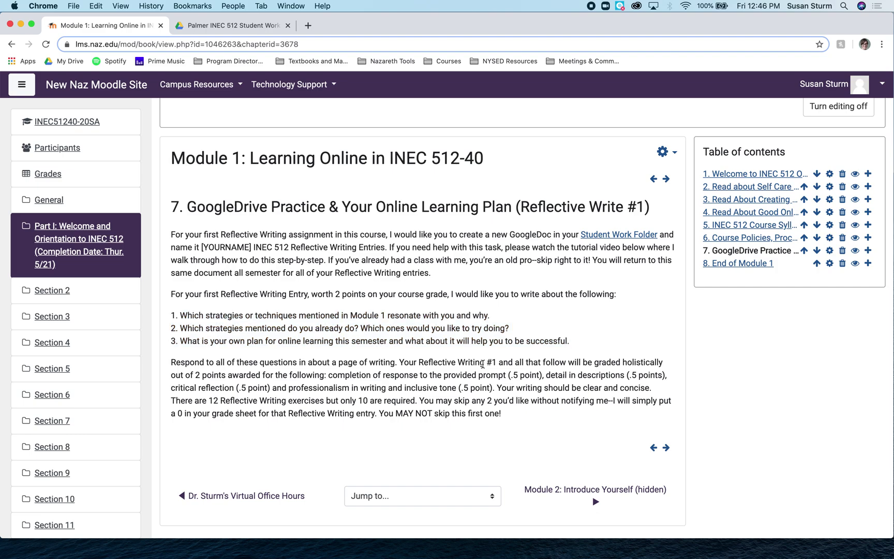